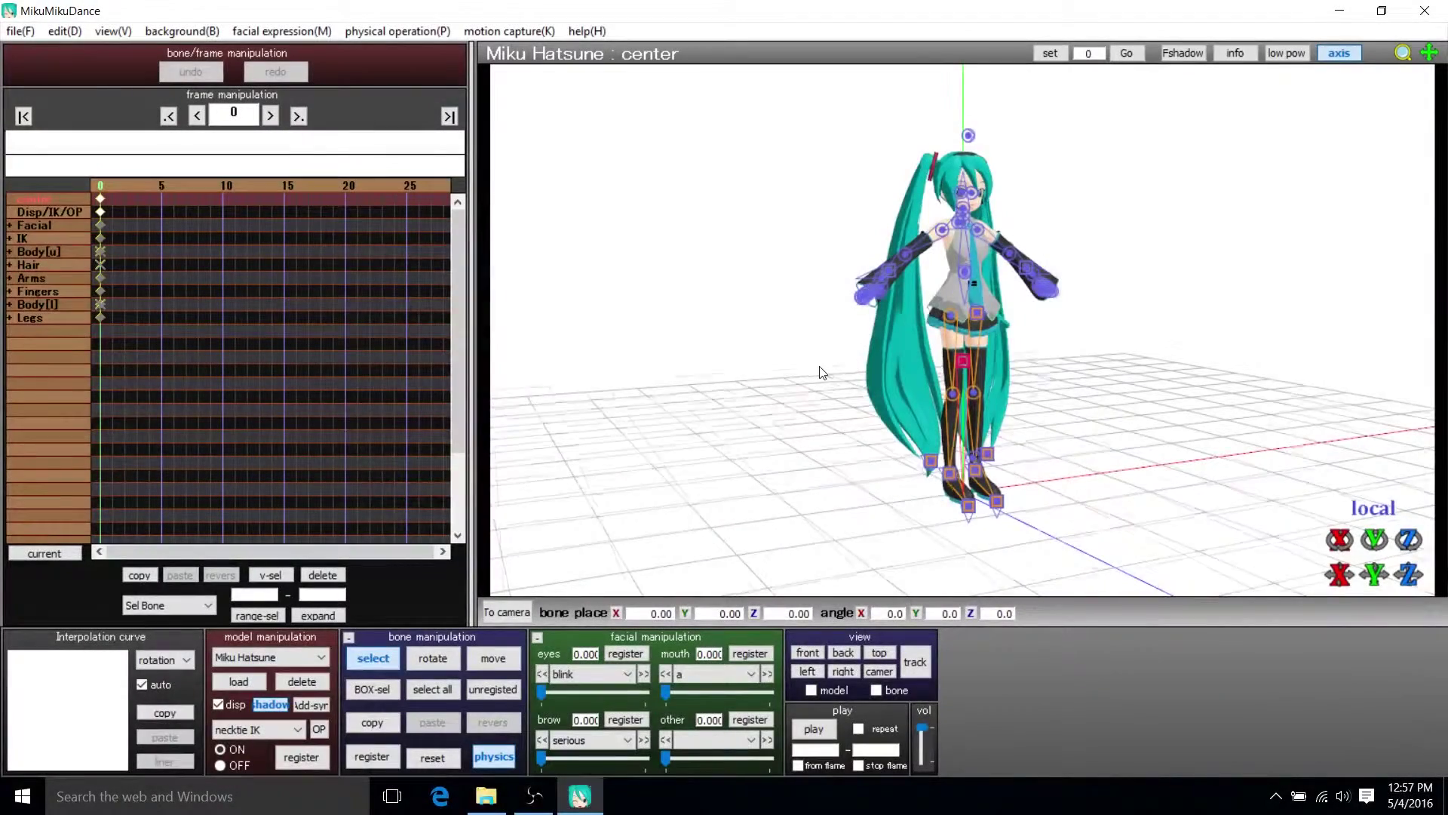
Step: Snap to the front view, orbit to an angled look, then return to a straight front view of Miku
key("2")
right_click_drag(957, 310, 1107, 344)
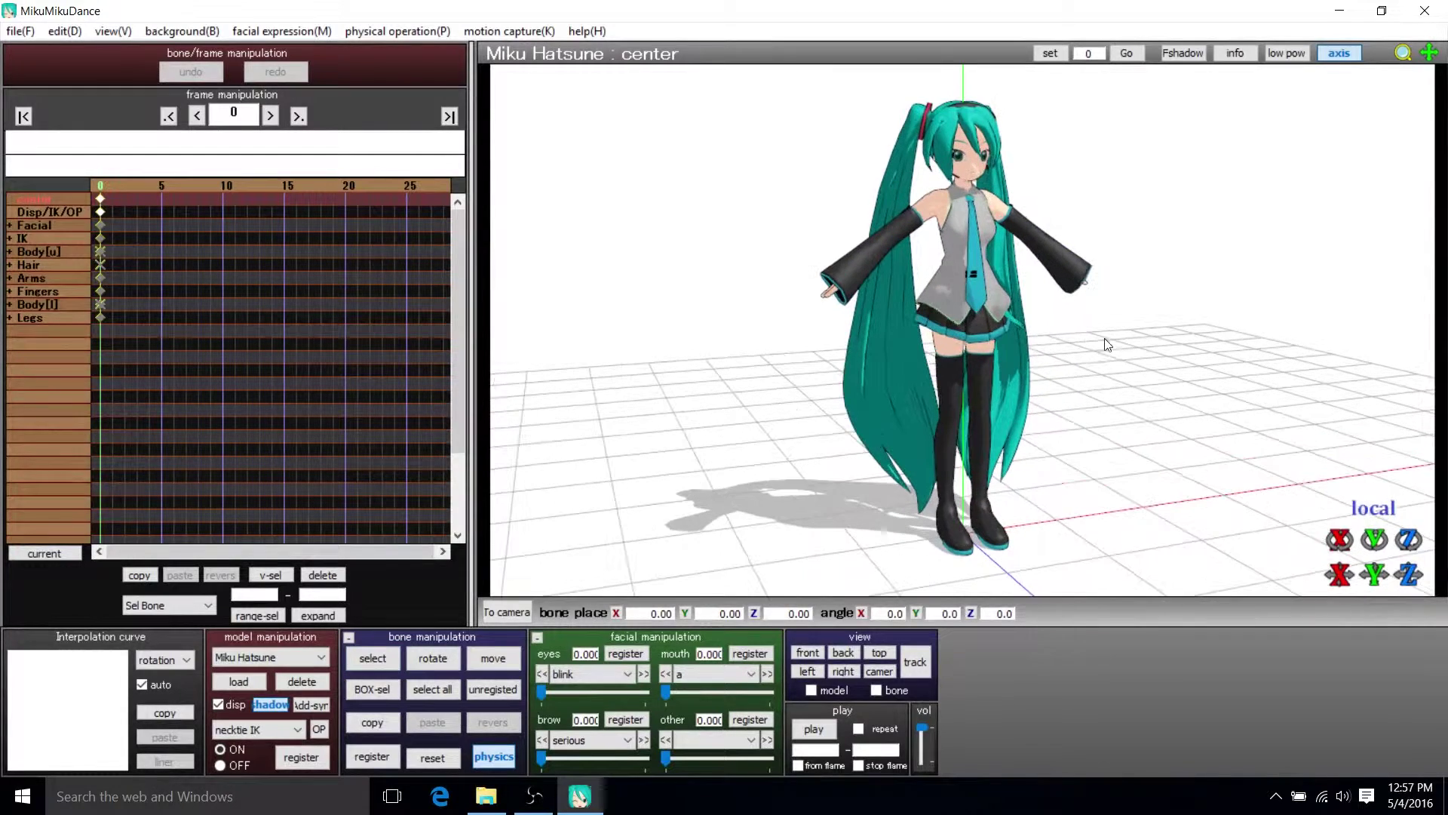
key("2")
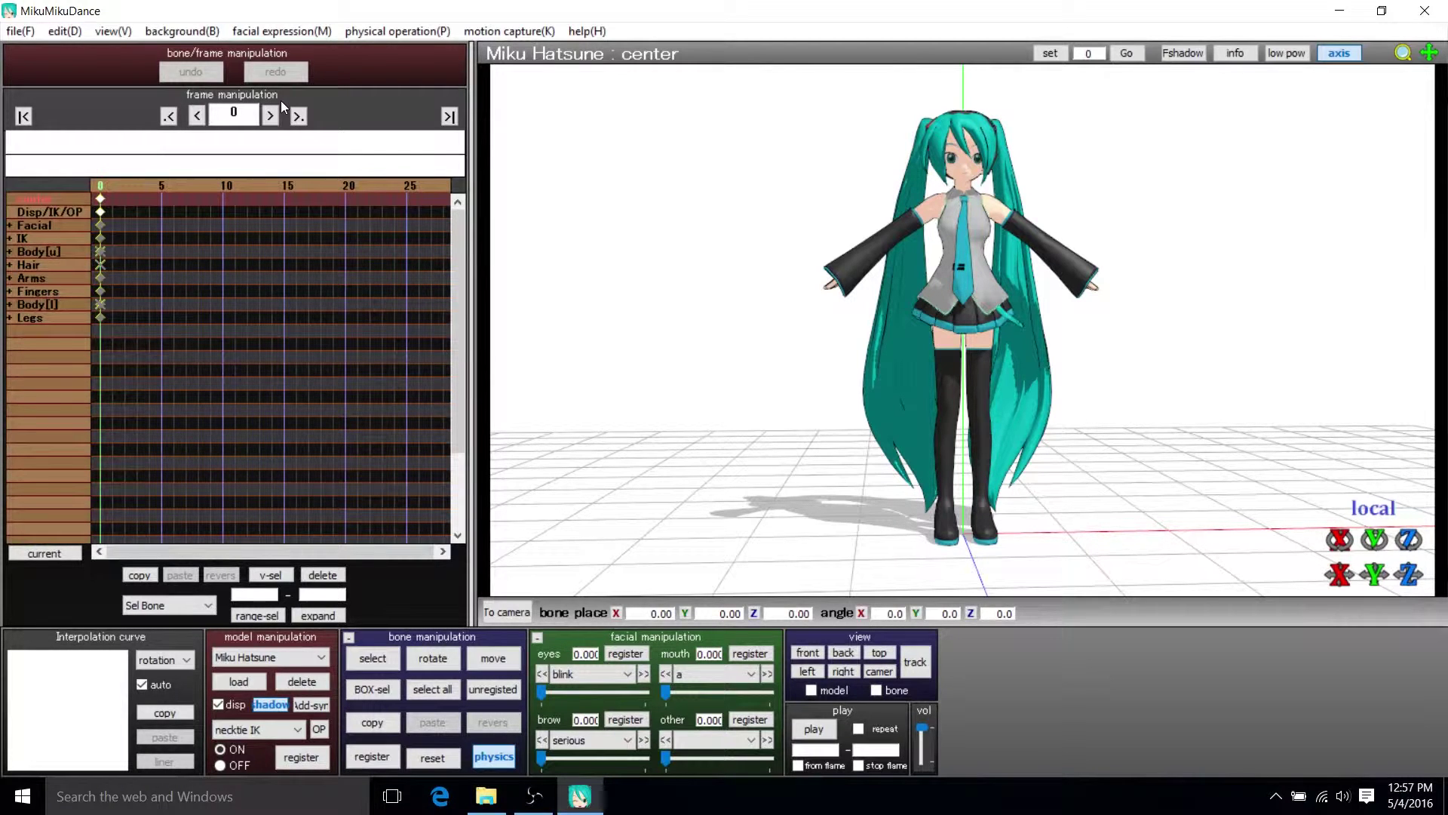
left_click(10, 227)
left_click(30, 278)
left_click(38, 331)
left_click(34, 410)
left_click(10, 226)
left_click(34, 265)
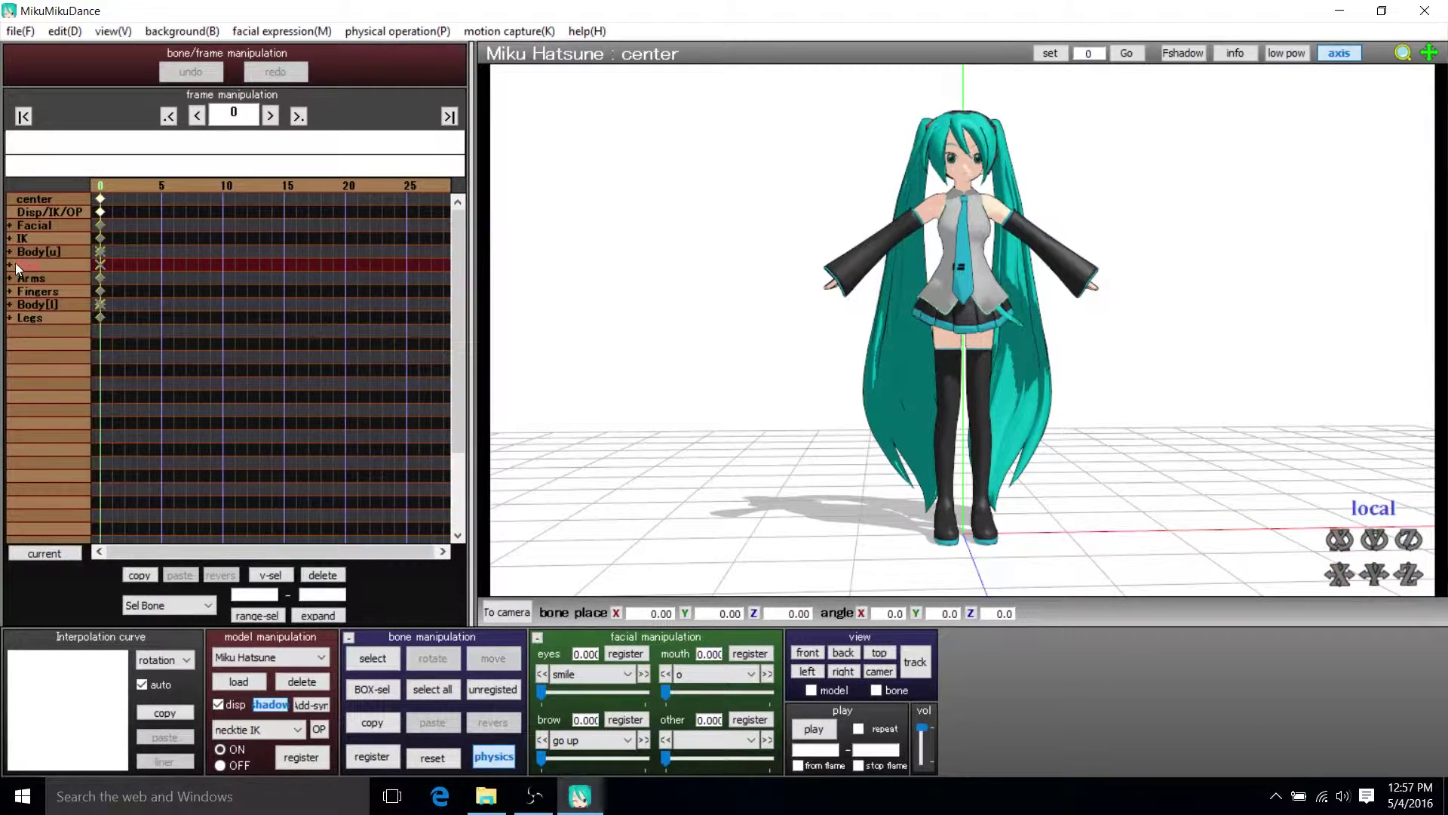
left_click(10, 265)
left_click(11, 265)
right_click_drag(1071, 305, 974, 224)
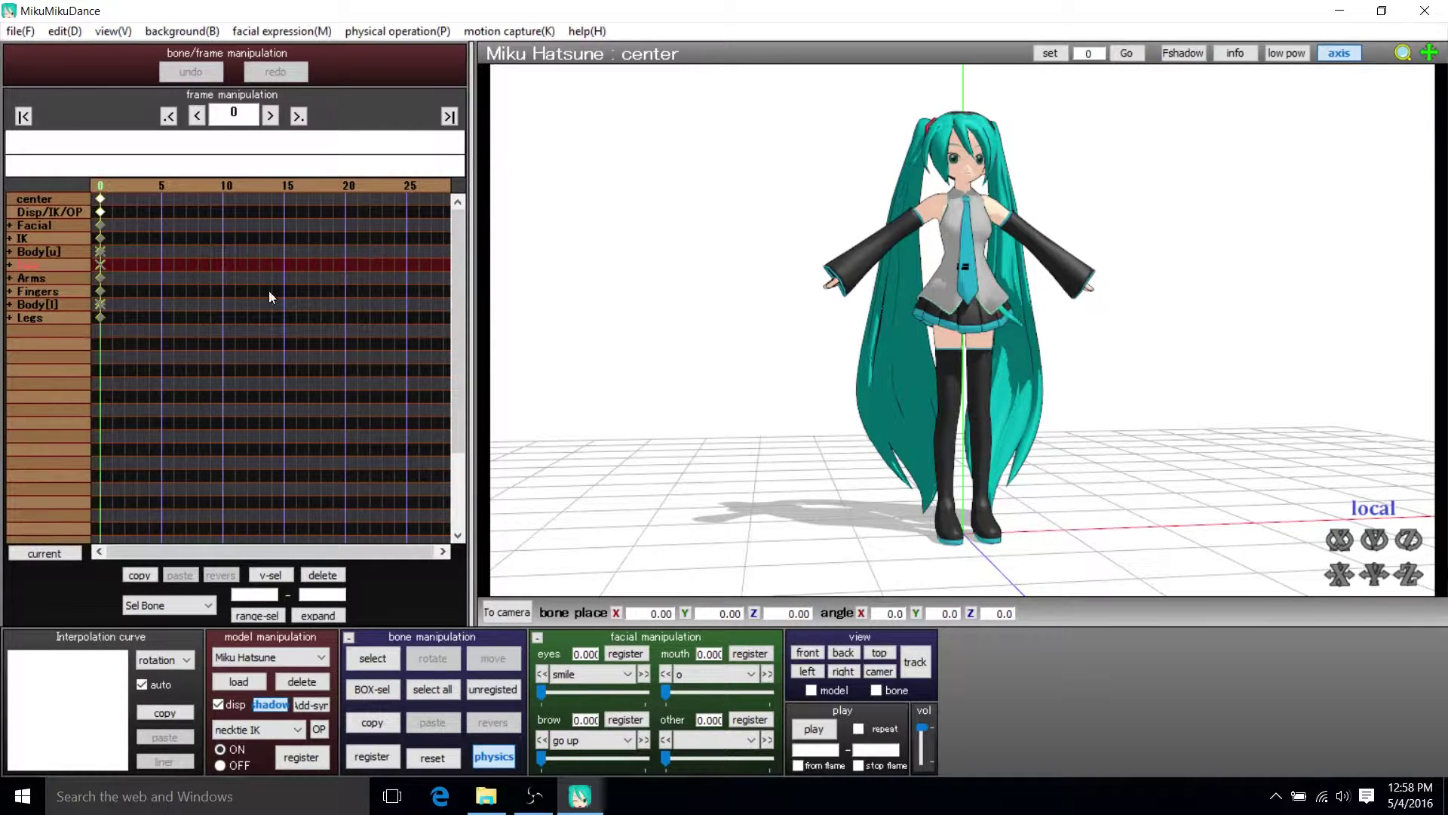
Step: Check timeline frames 11, 15 and 0, settle on frame 5, and orbit to view Miku at an angle
left_click(160, 189)
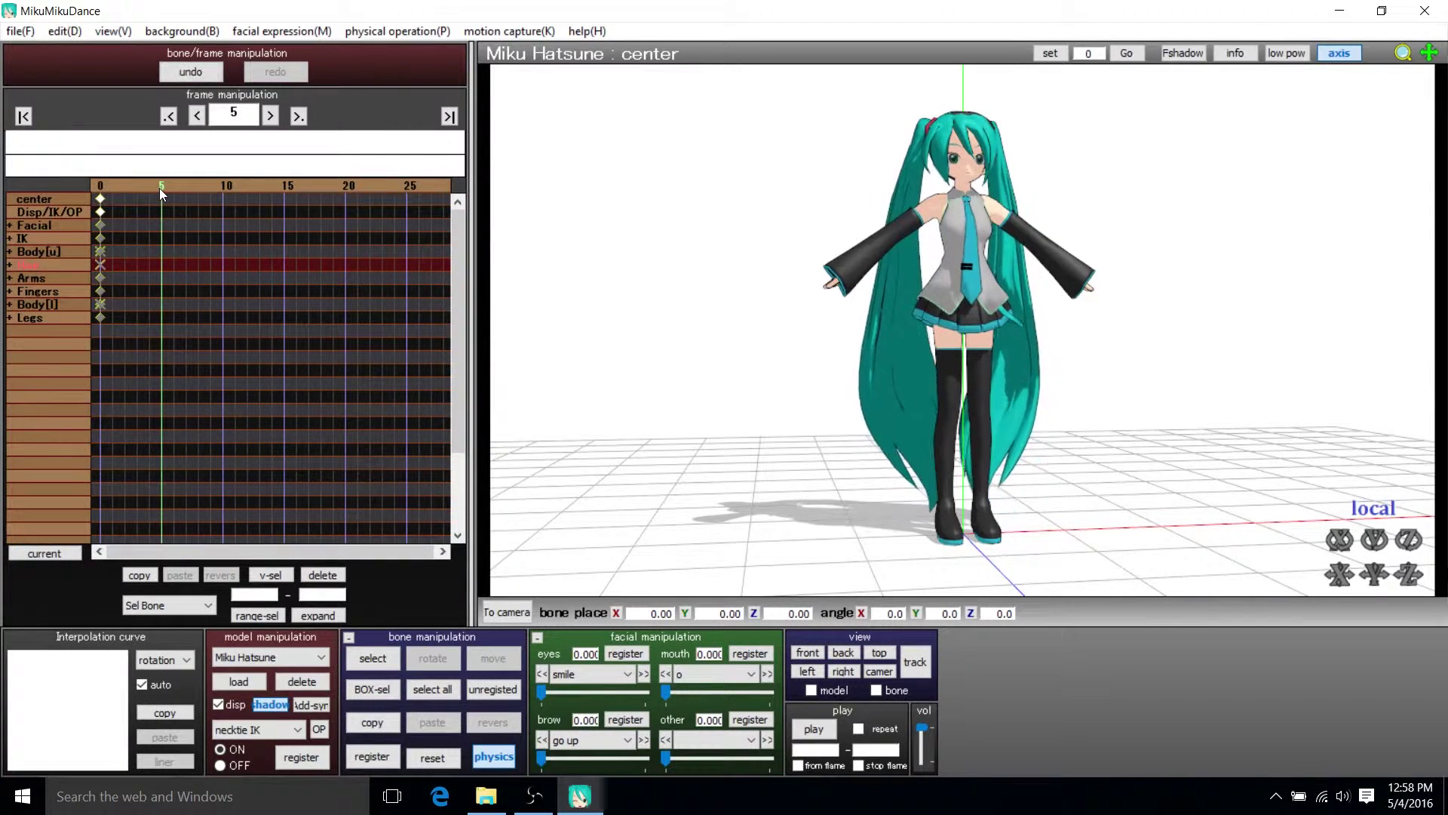
left_click(235, 189)
left_click(285, 190)
left_click(99, 189)
left_click(157, 209)
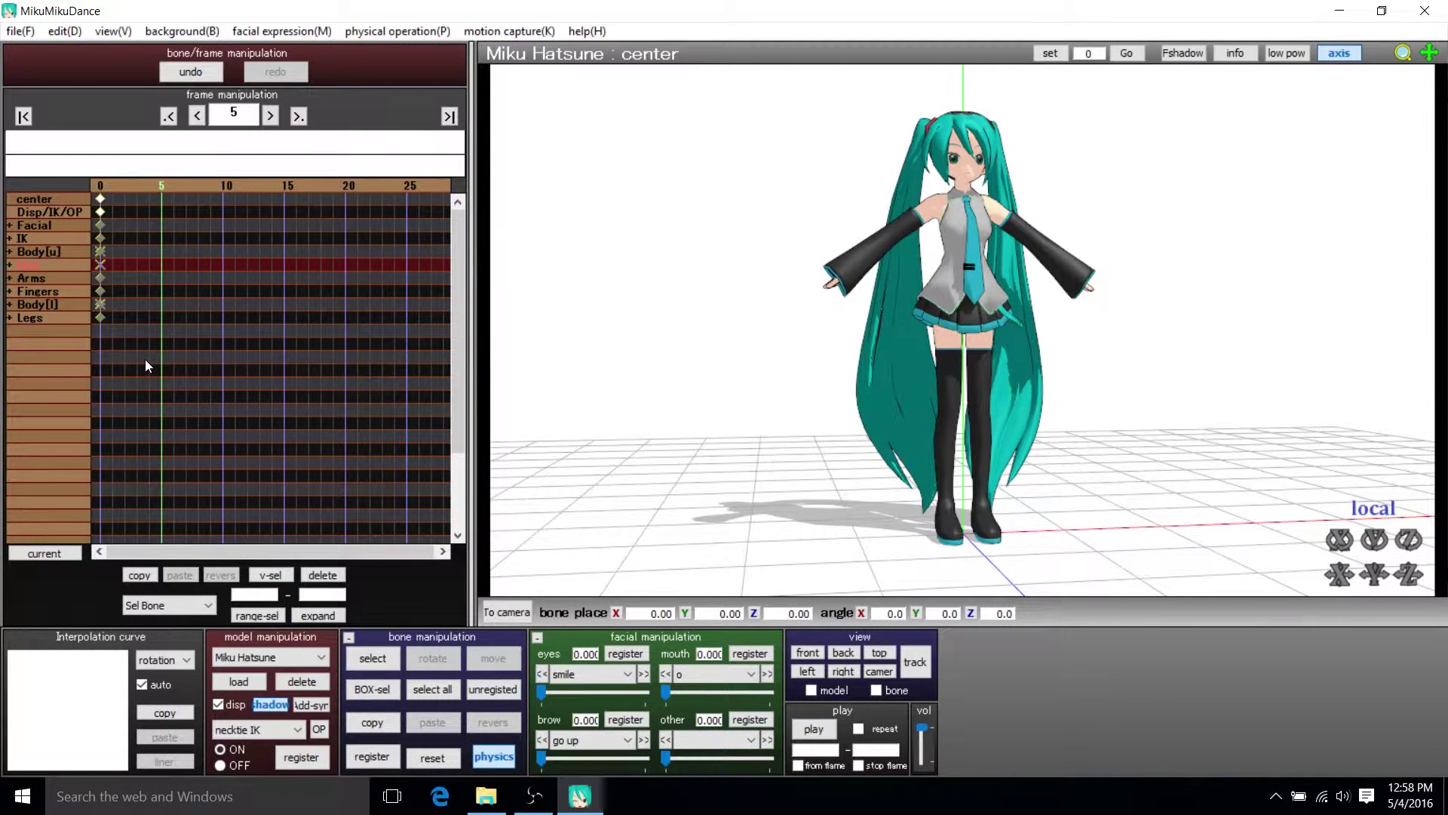
right_click_drag(857, 264, 1198, 342)
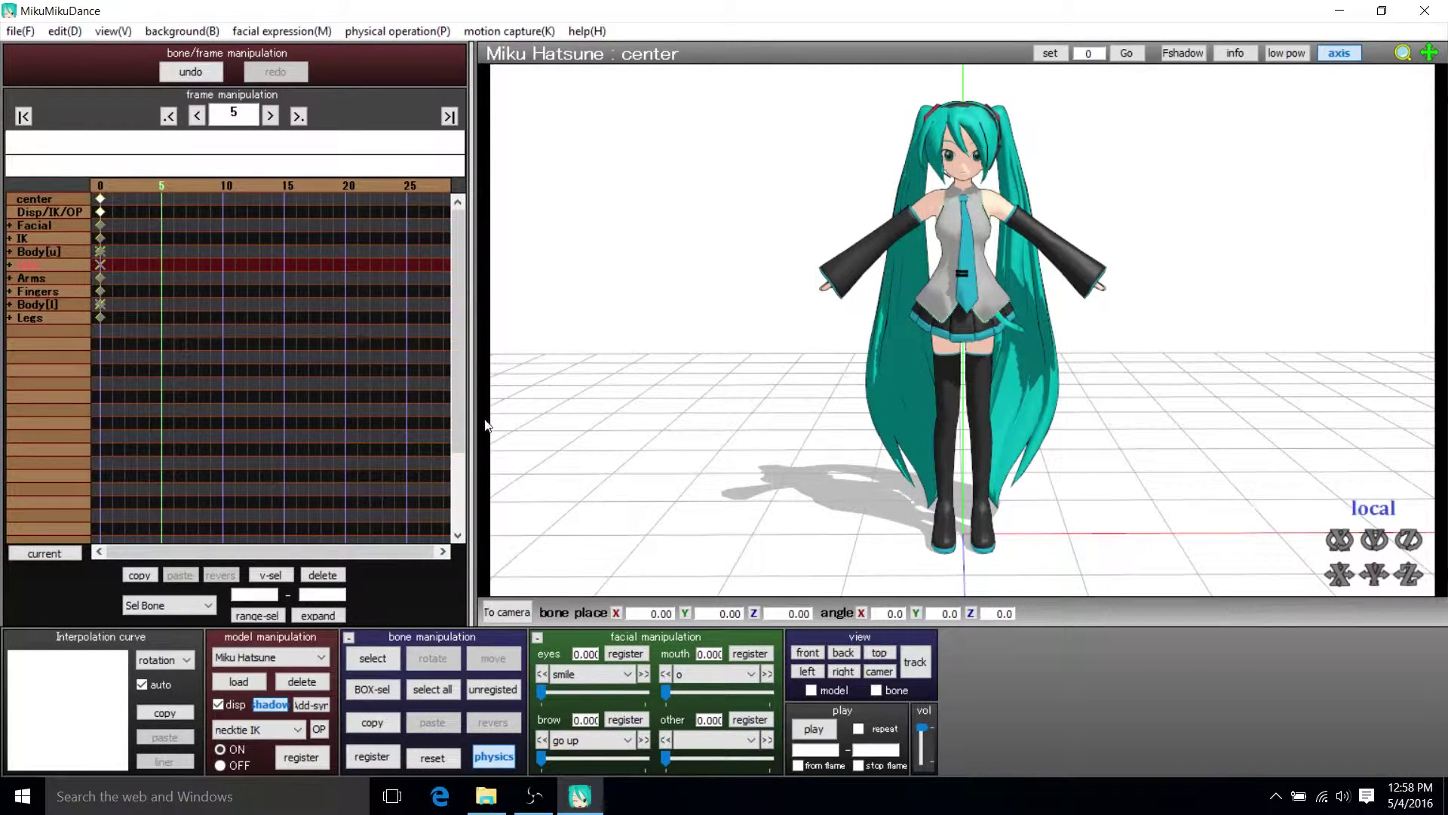
mouse_move(1187, 314)
right_mouse_down()
mouse_move(1109, 326)
mouse_move(1202, 320)
mouse_move(1184, 324)
right_mouse_up()
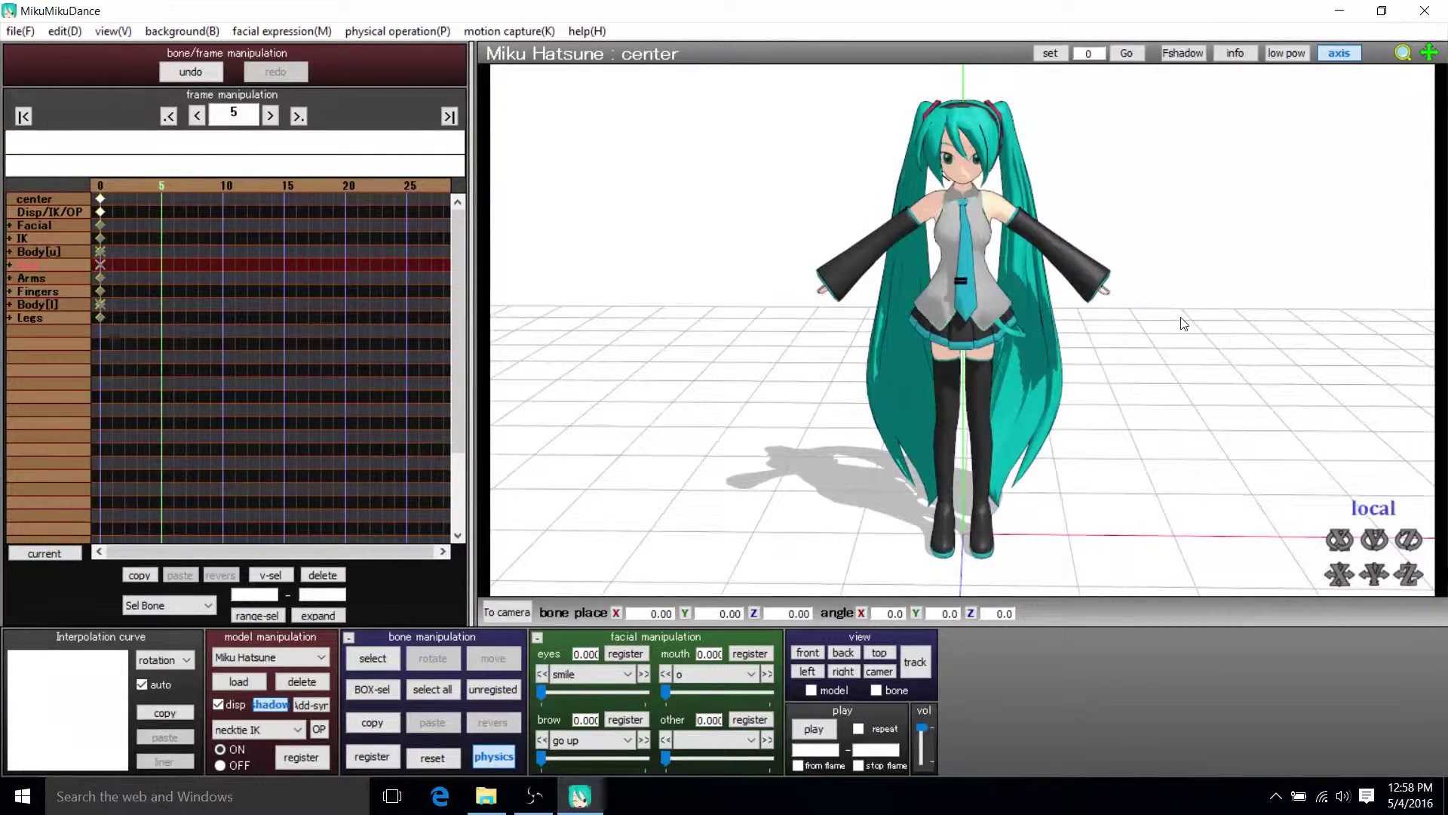
Step: Select Miku's left upper arm bone arm_L and expand the Arms group in the timeline
left_click(373, 659)
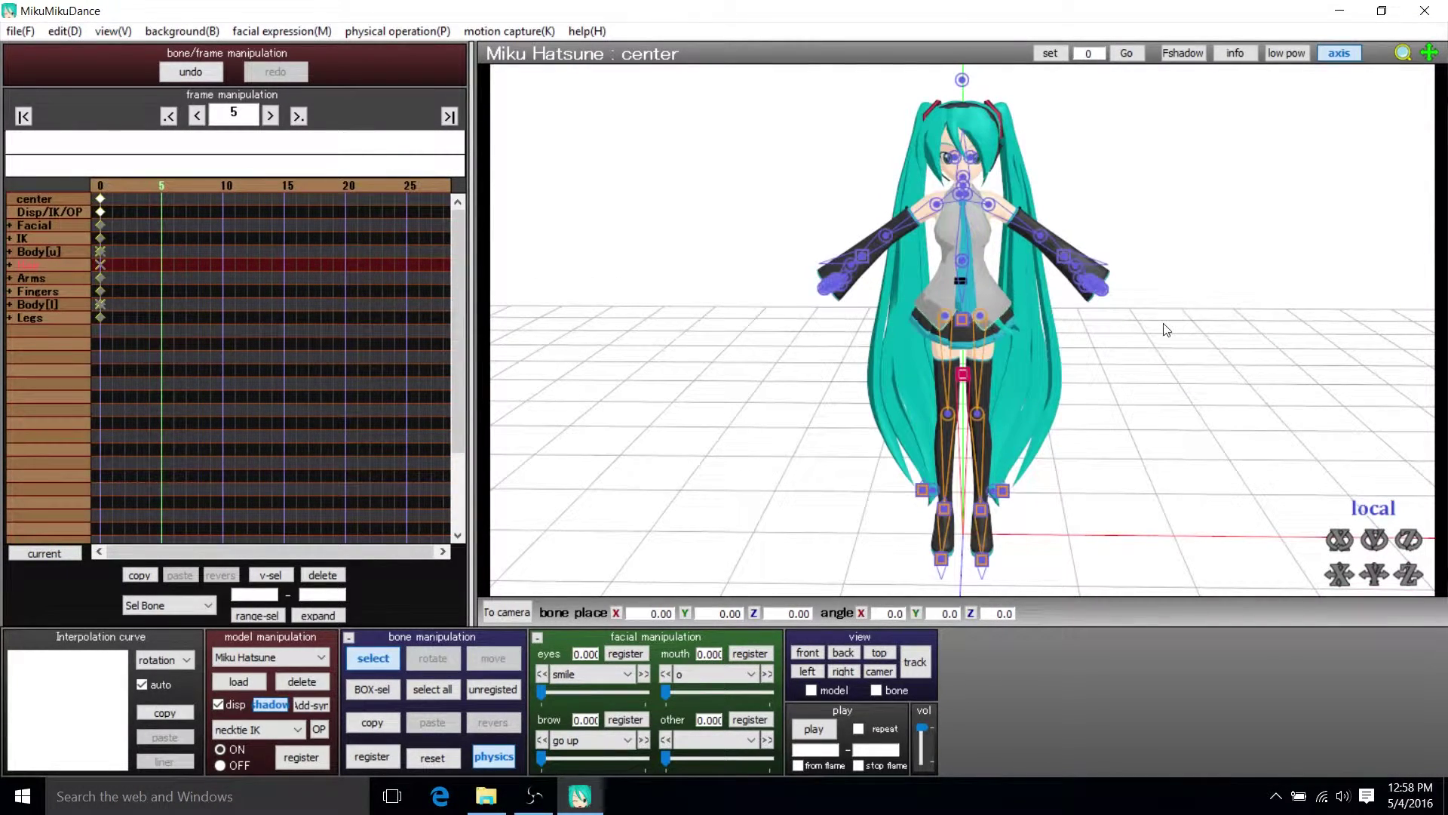
mouse_move(1158, 329)
right_mouse_down()
mouse_move(1115, 332)
mouse_move(1177, 333)
mouse_move(1150, 336)
right_mouse_up()
left_click(990, 205)
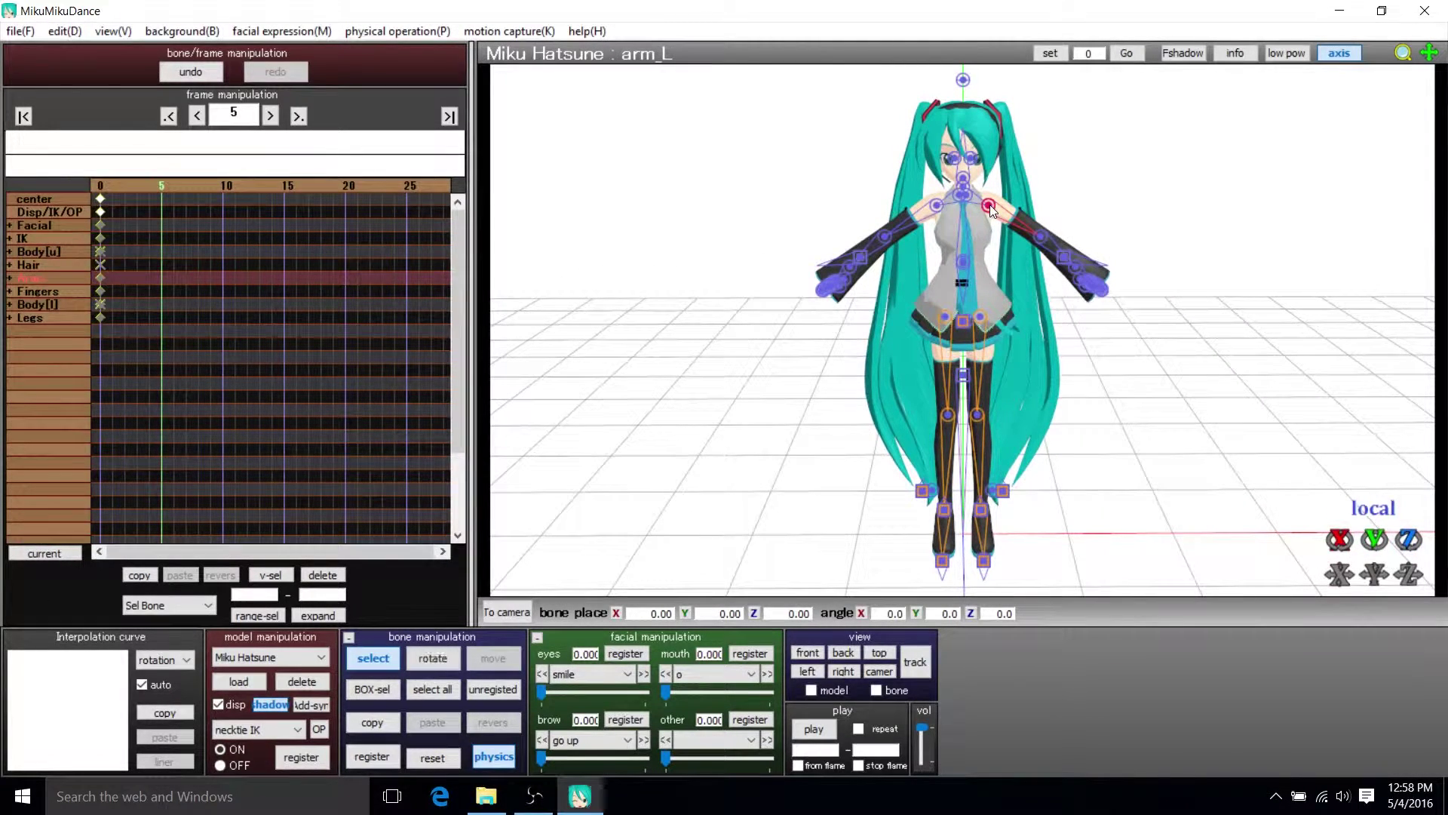
left_click(9, 277)
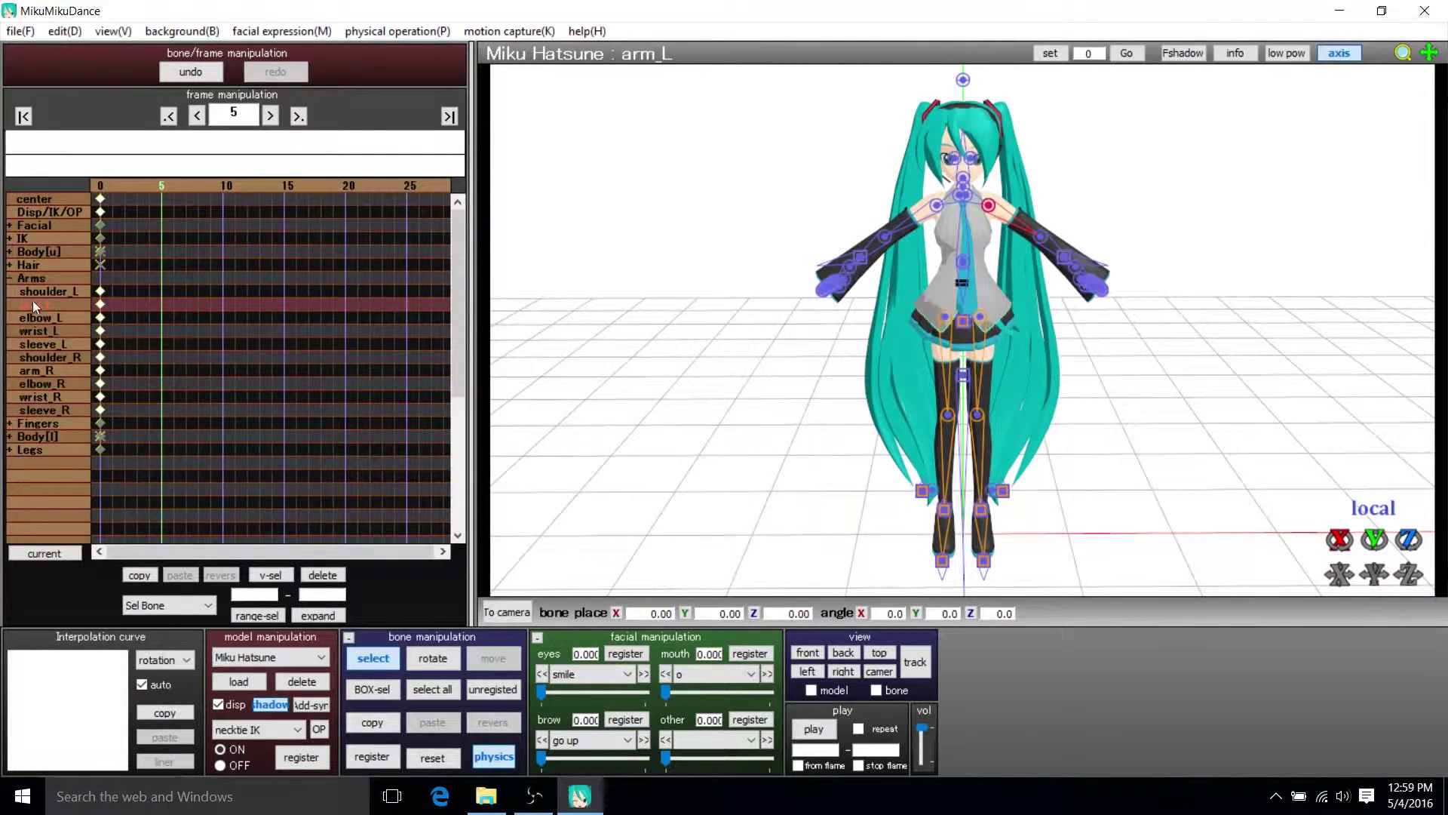
right_click_drag(1072, 200, 1079, 186)
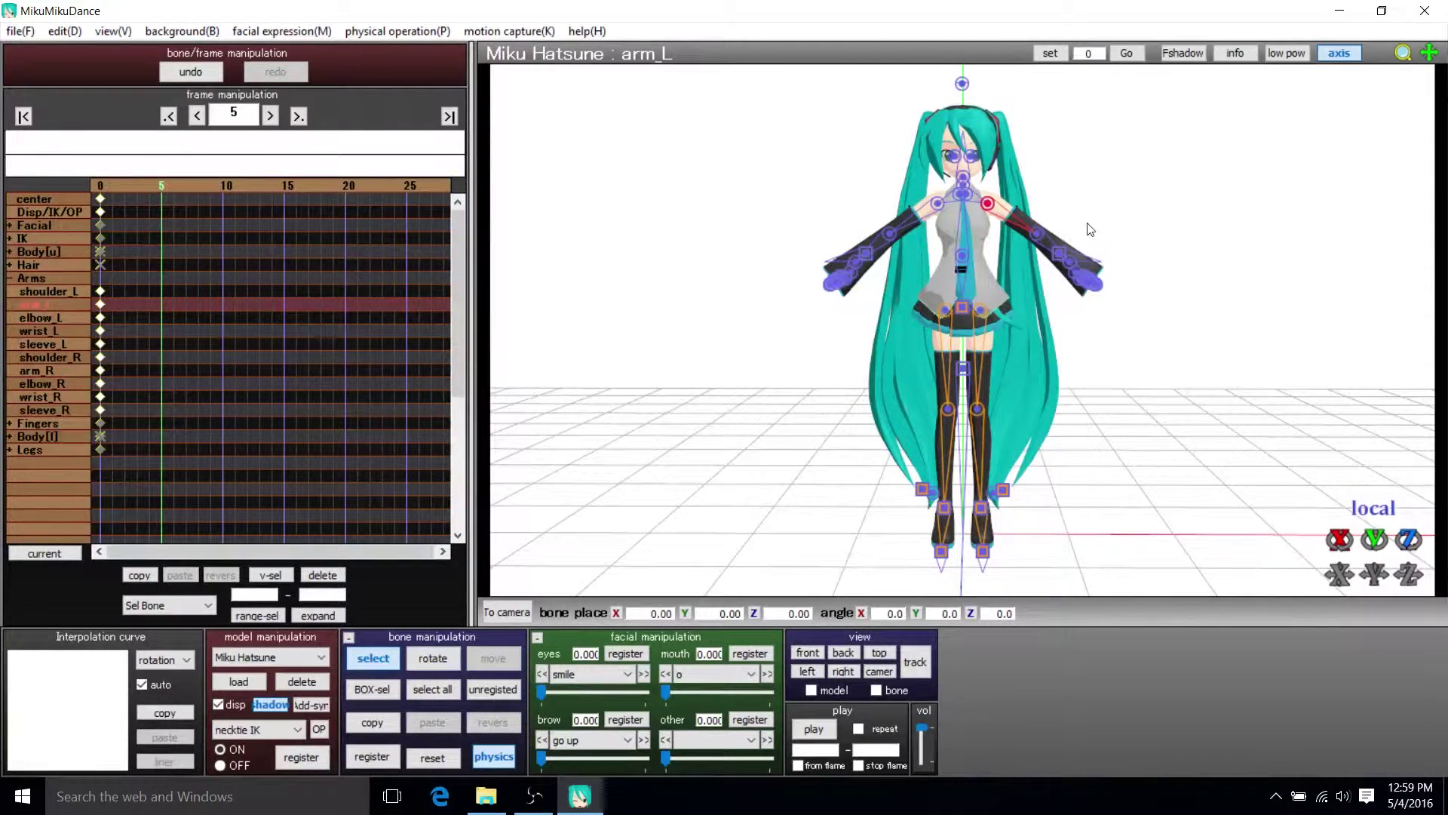
right_click_drag(1045, 237, 1038, 315)
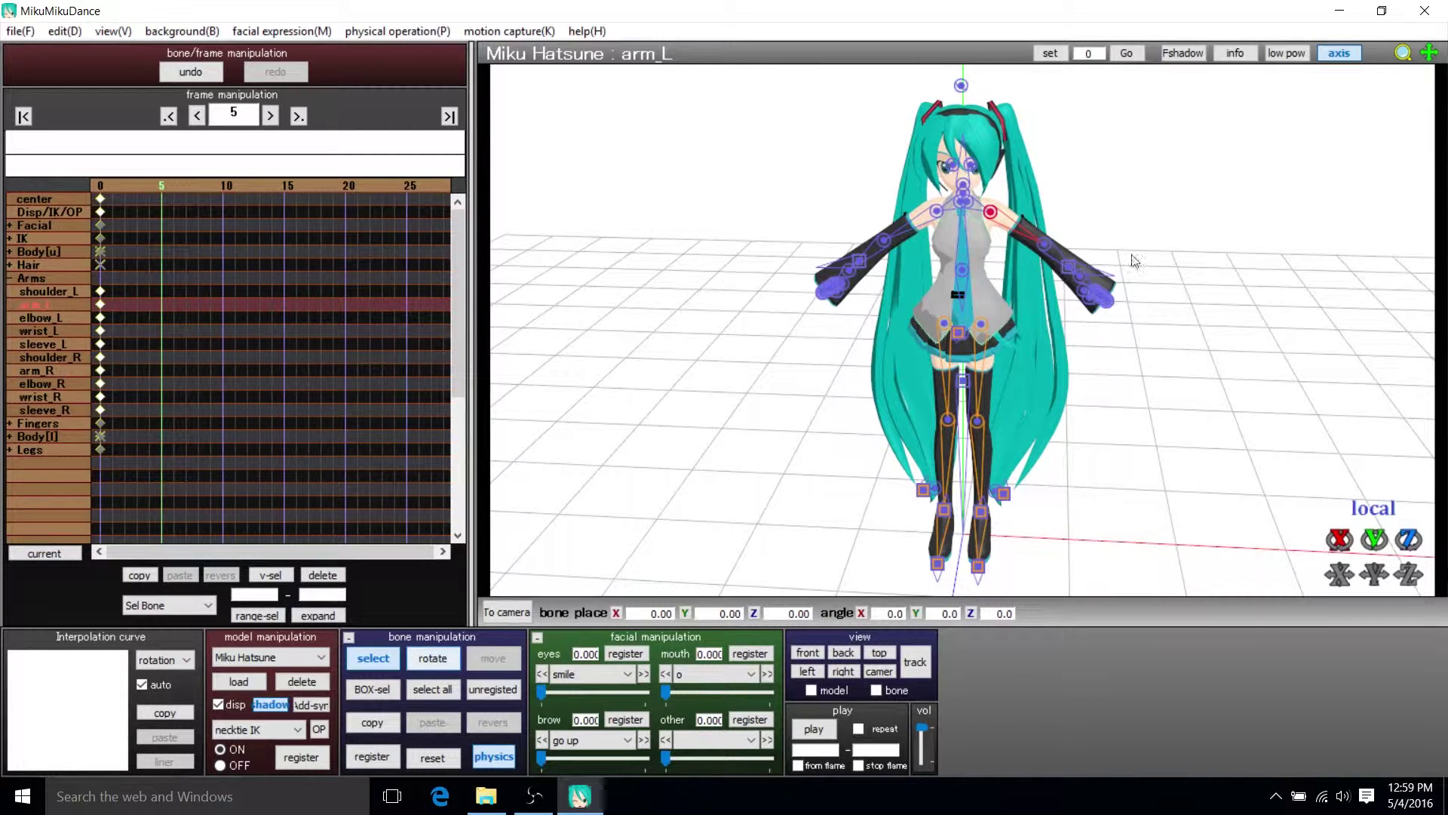
Step: Rotate arm_L to lift Miku's left arm to about shoulder height (-5.4, 15.0, -46.6)
left_click(433, 659)
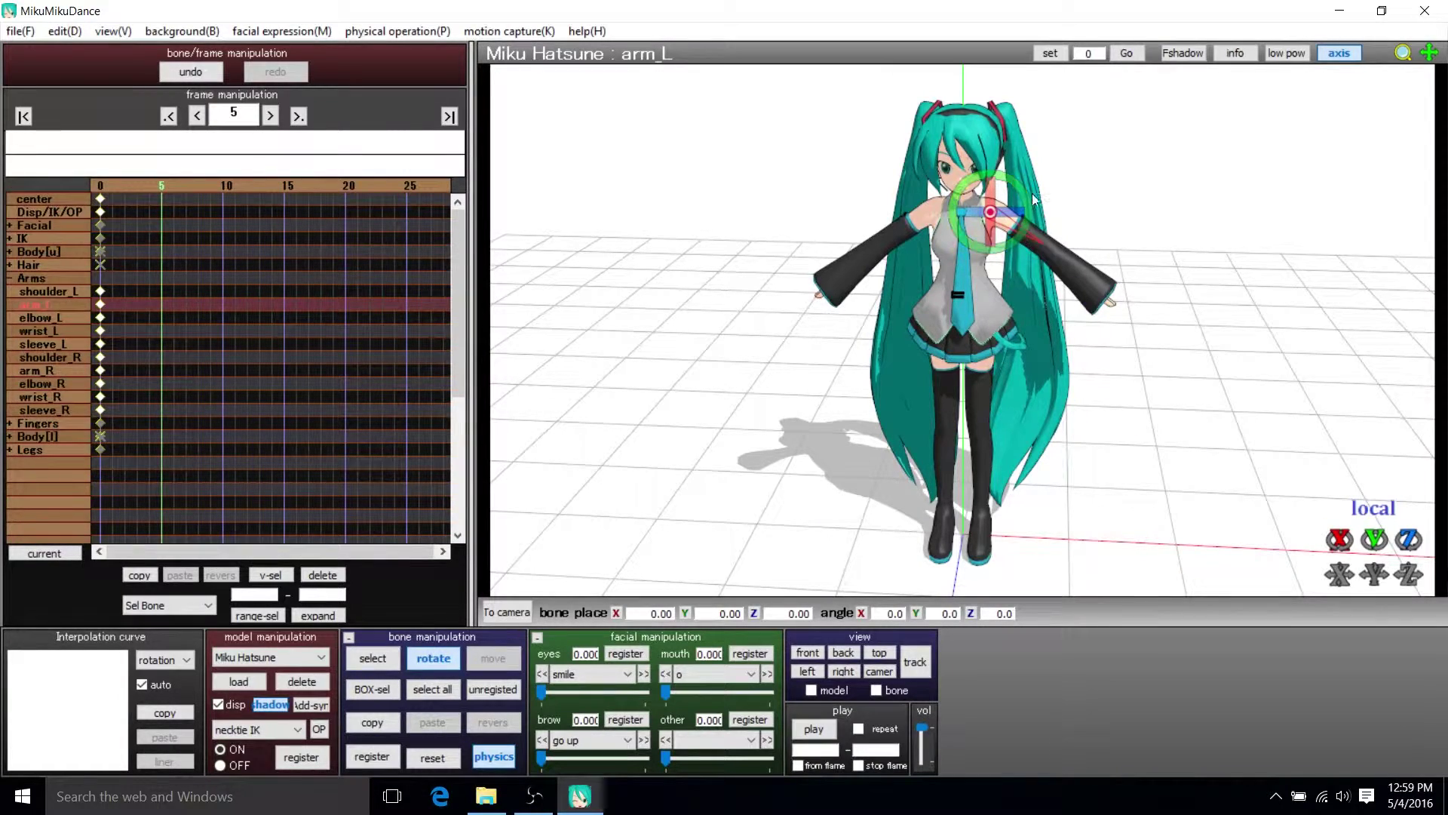
right_click_drag(1102, 239, 1069, 239)
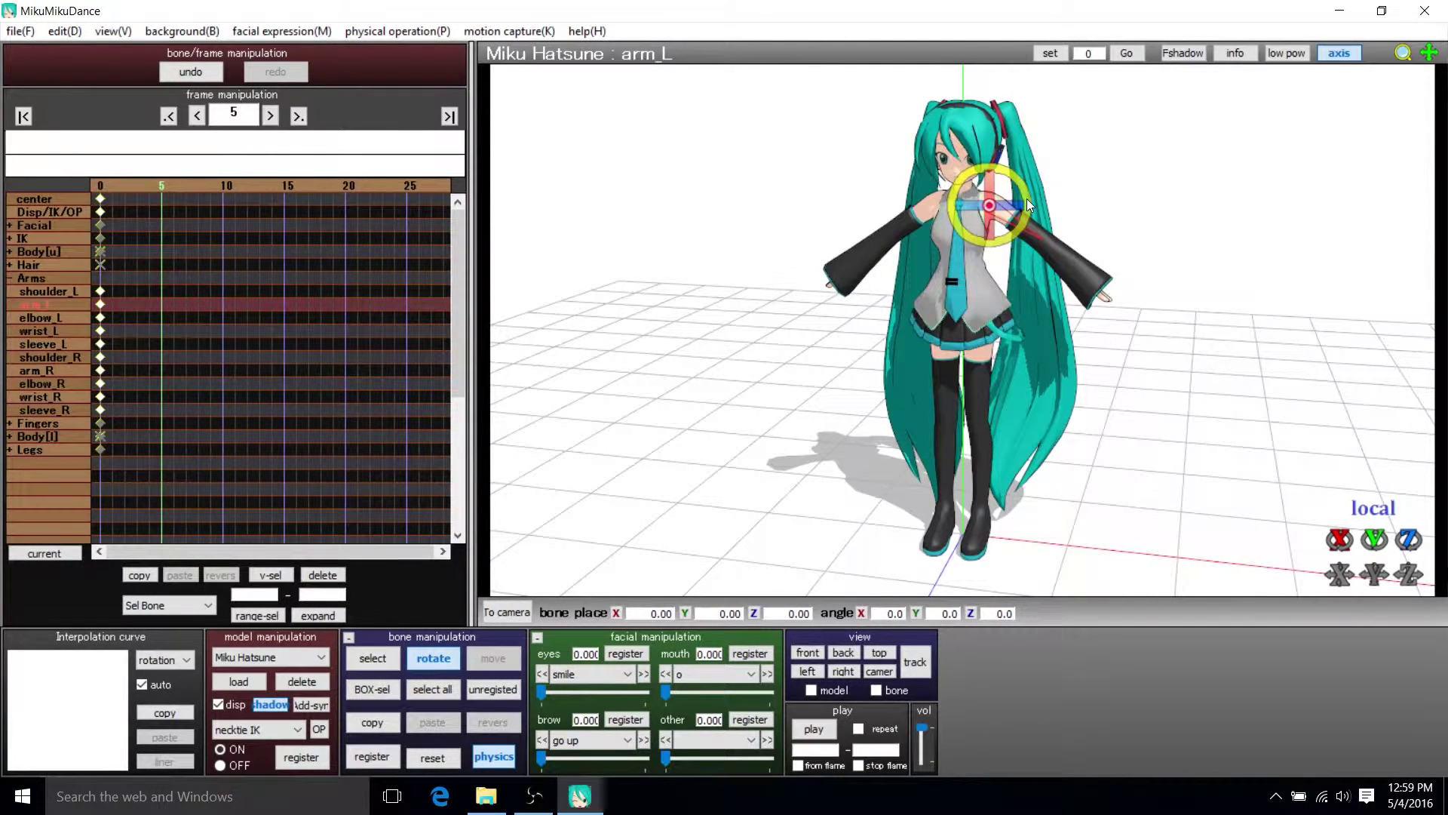
left_click_drag(1026, 198, 1054, 176)
mouse_move(1081, 190)
right_mouse_down()
mouse_move(1097, 161)
mouse_move(1102, 198)
right_mouse_up()
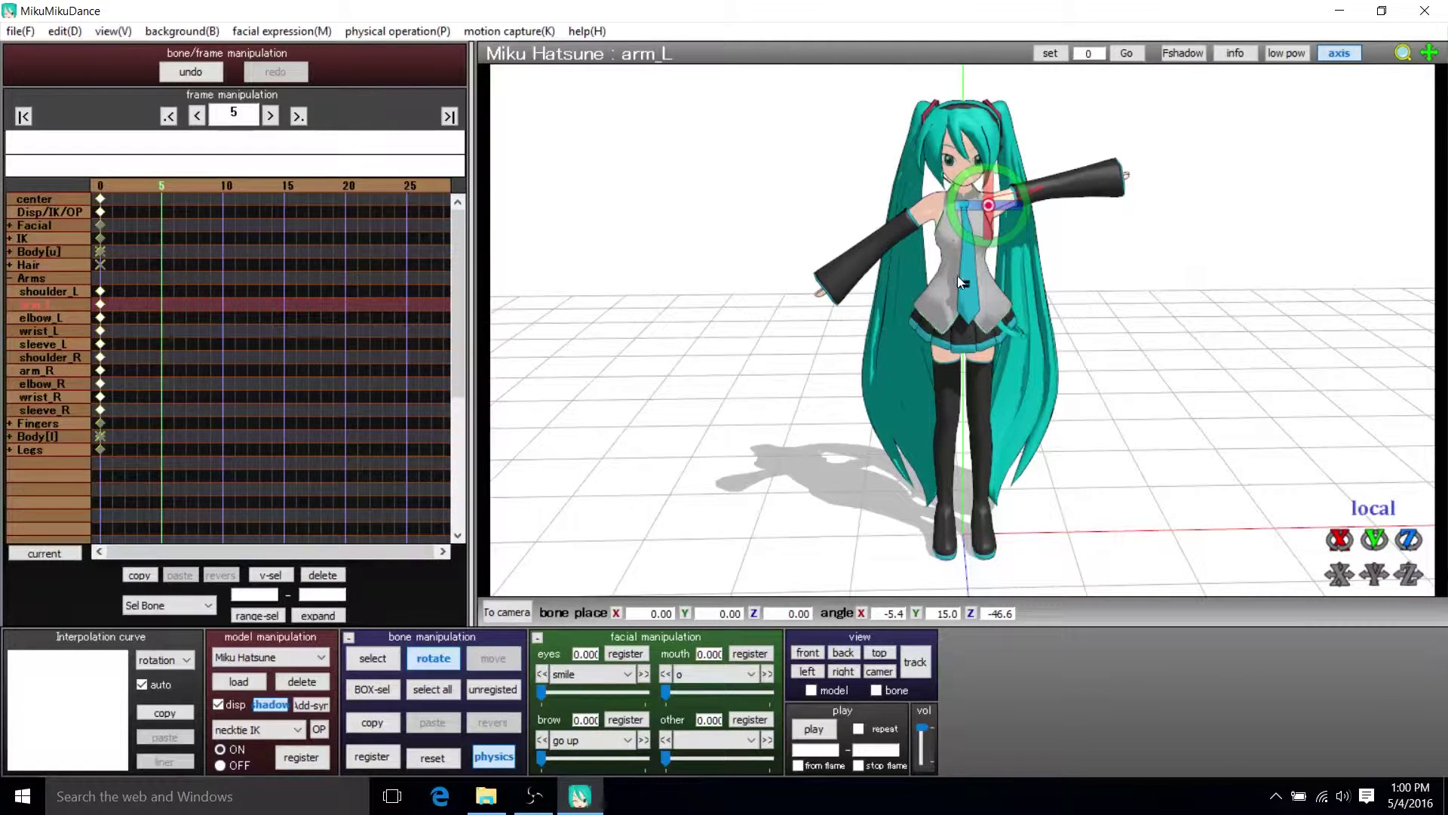
Step: Go from frame 2 back to frame 5 and raise arm_L again to angles 7.1, 11.2, -48.4
left_click(126, 185)
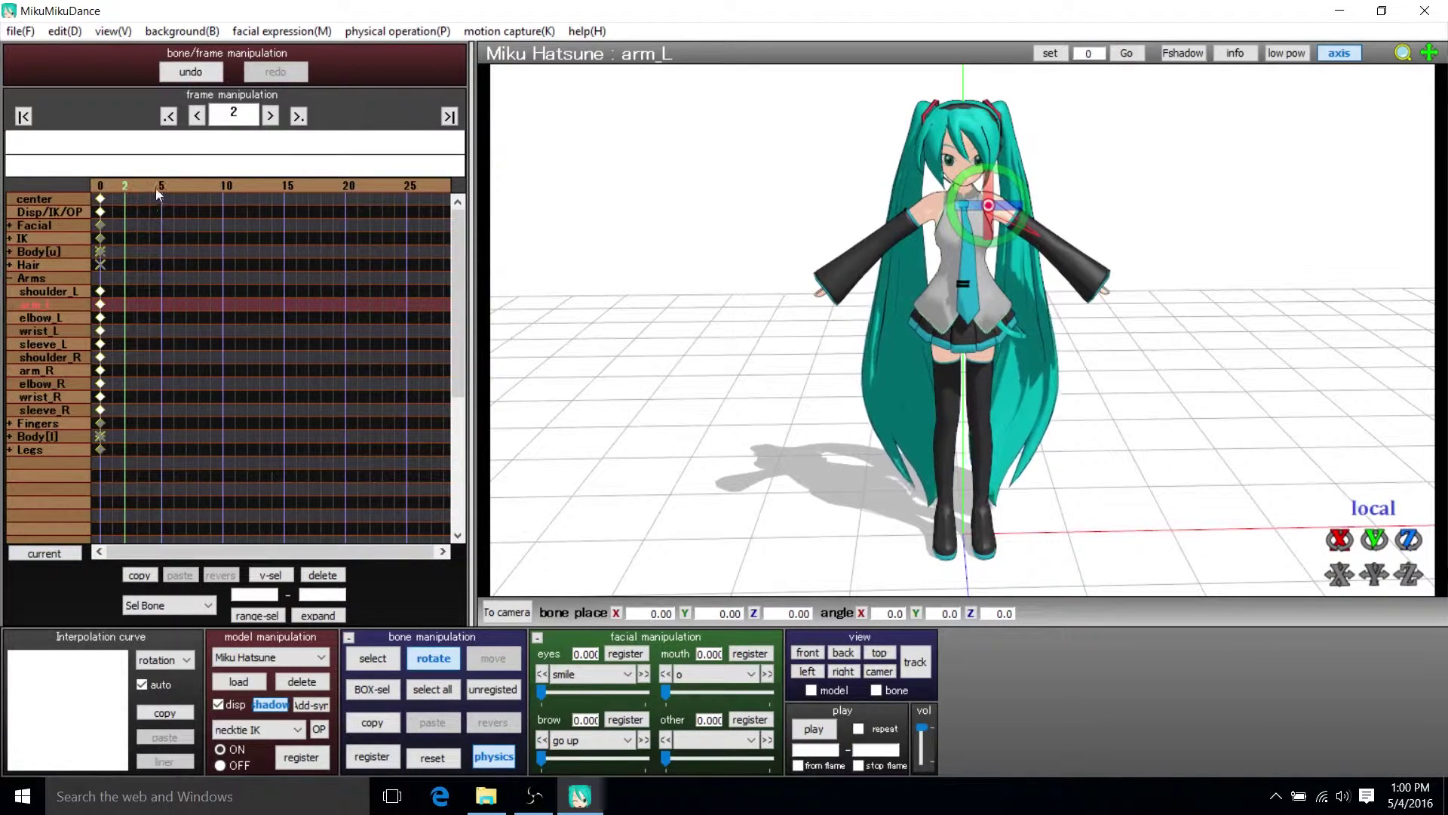
left_click(162, 186)
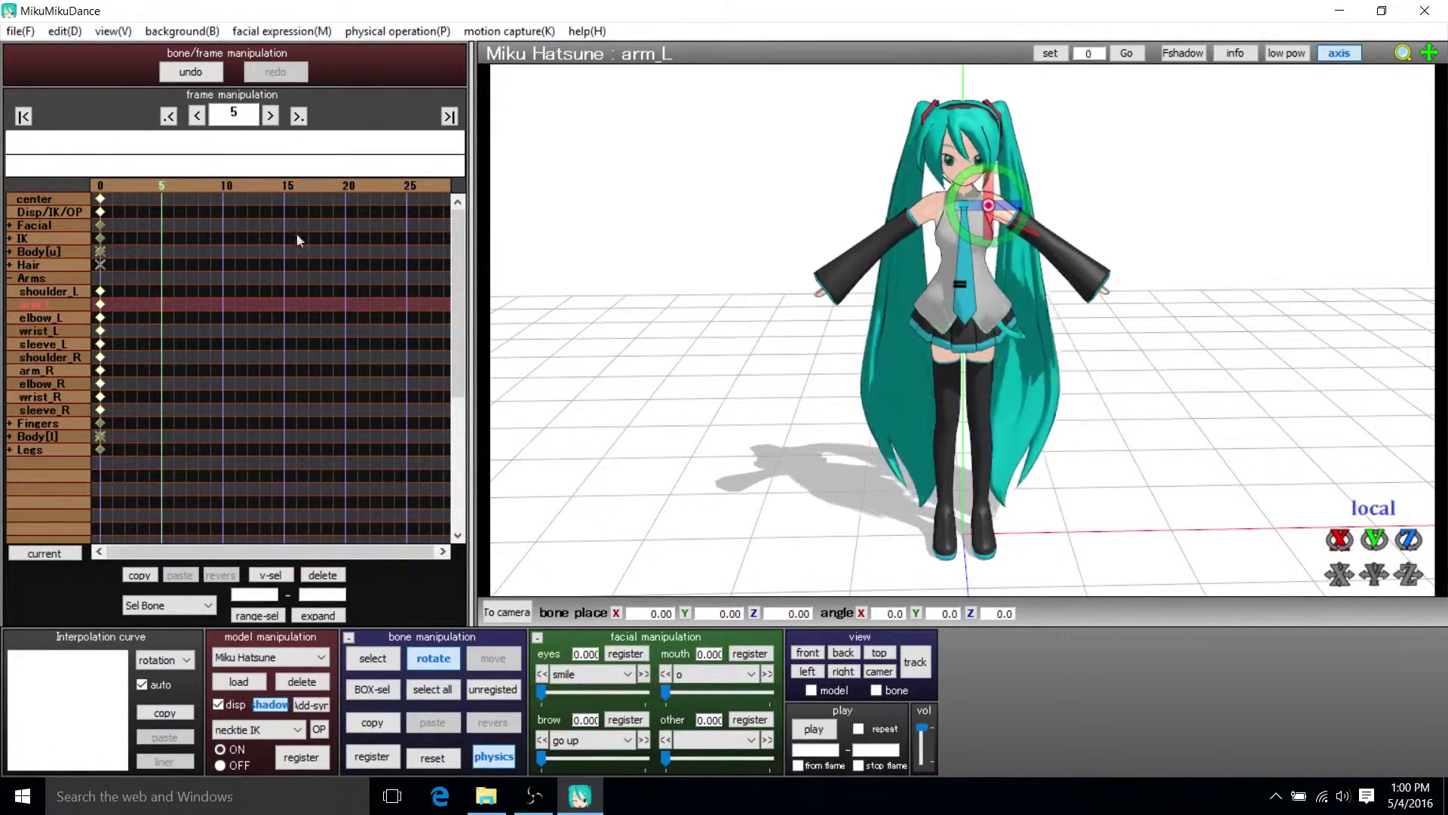
left_click_drag(996, 222, 1060, 186)
right_click_drag(1060, 185, 1097, 208)
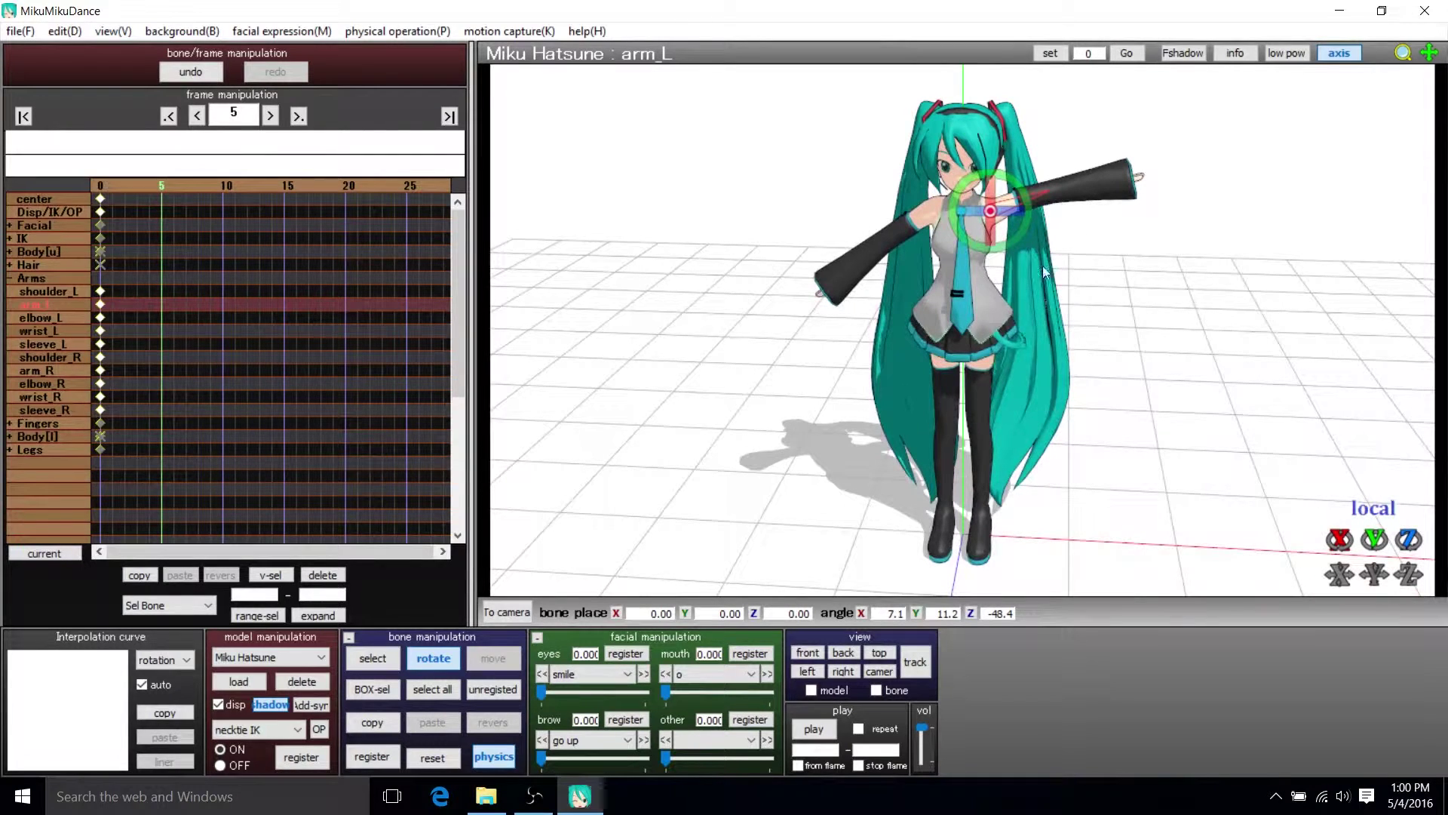
Step: Register the raised arm_L pose at frame 5, then step through frames 0 to 5 to preview it
left_click(368, 761)
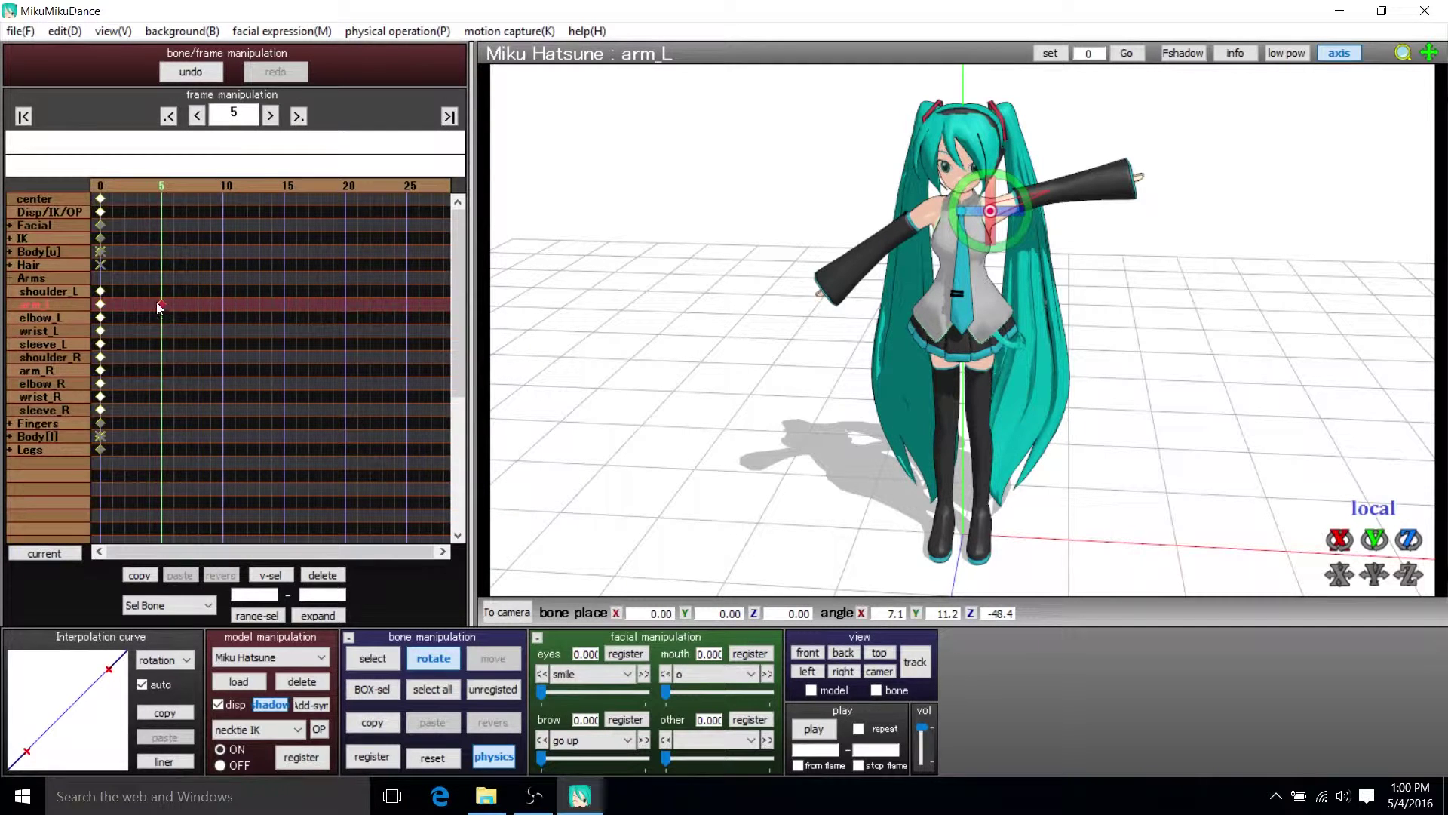
left_click(102, 187)
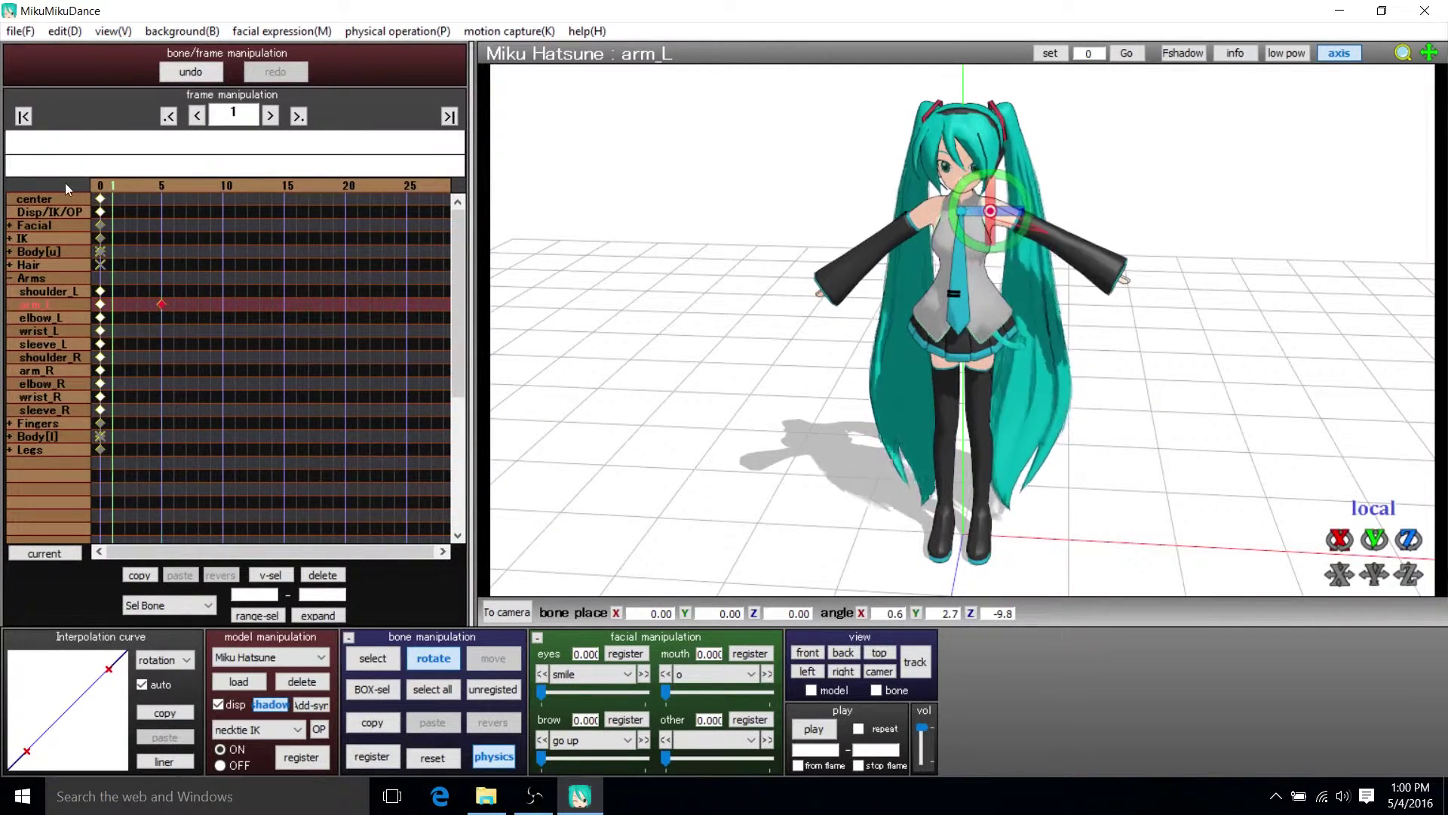
left_click(111, 187)
left_click(124, 185)
left_click(137, 185)
left_click(149, 186)
left_click(161, 186)
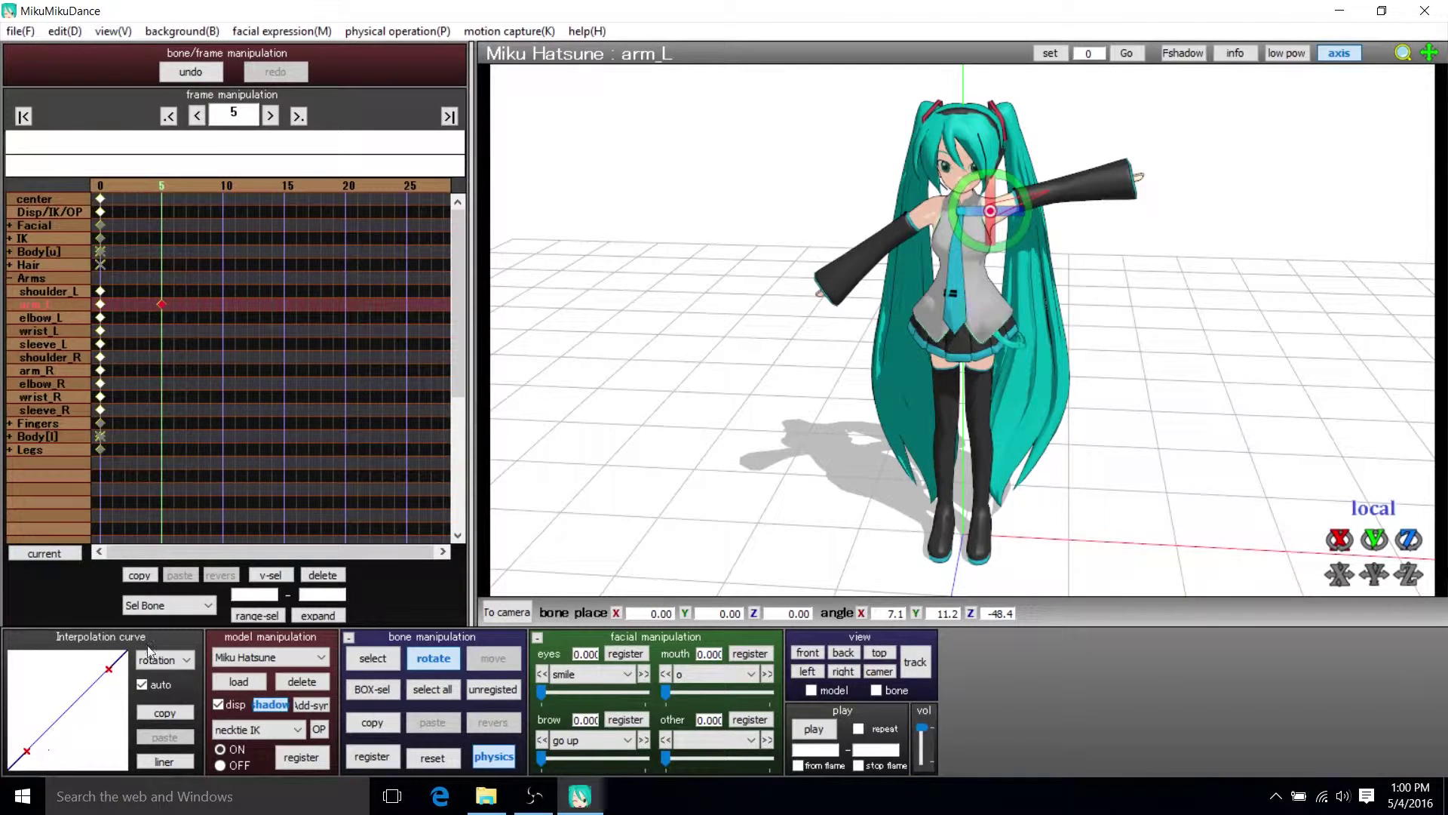
Step: Open and close the interpolation curve type list unchanged, and orbit around the posed model
left_click(162, 659)
left_click(147, 711)
mouse_move(1015, 308)
right_mouse_down()
mouse_move(895, 282)
mouse_move(1013, 284)
right_mouse_up()
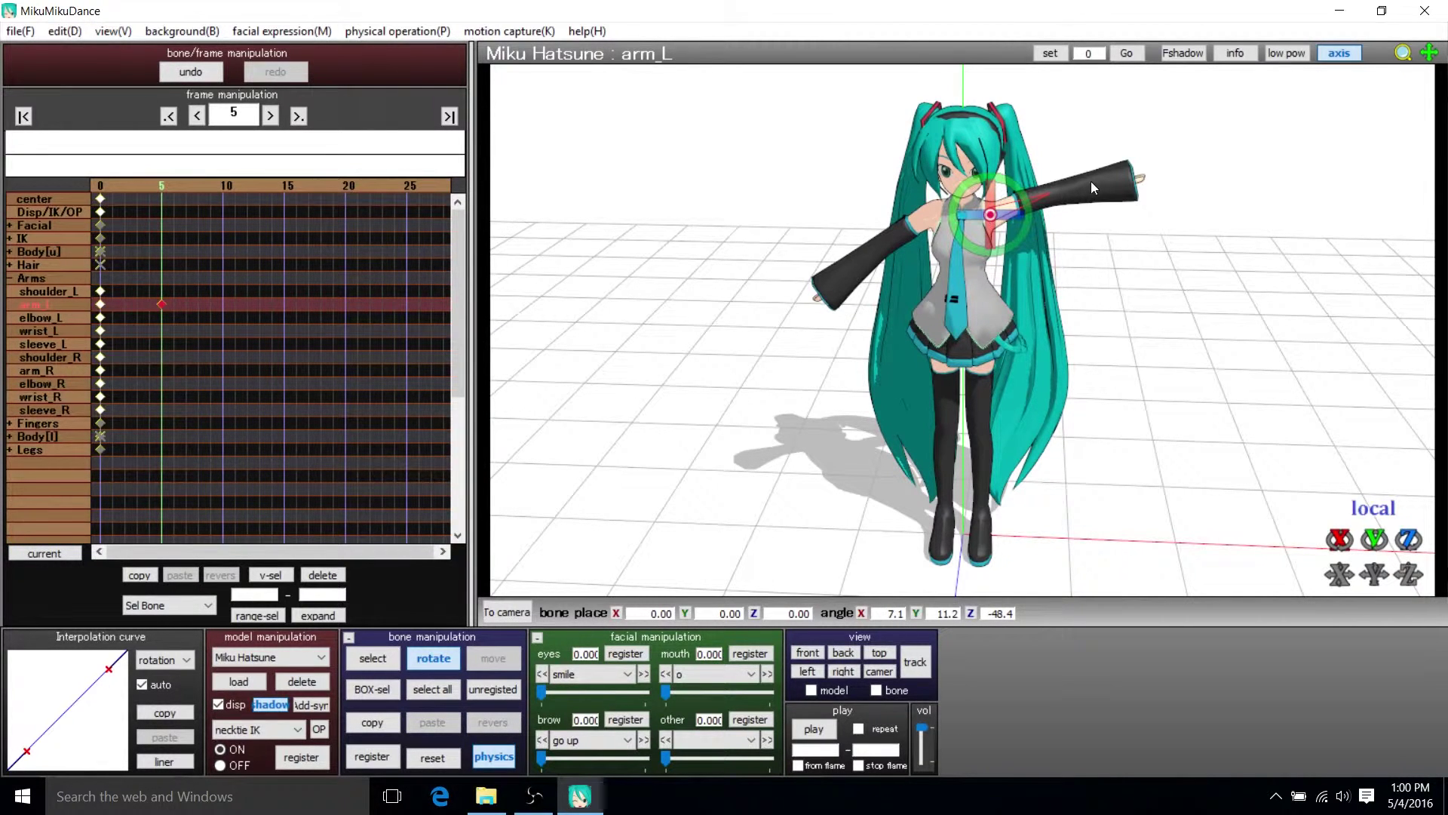
right_click_drag(1091, 181, 1087, 226)
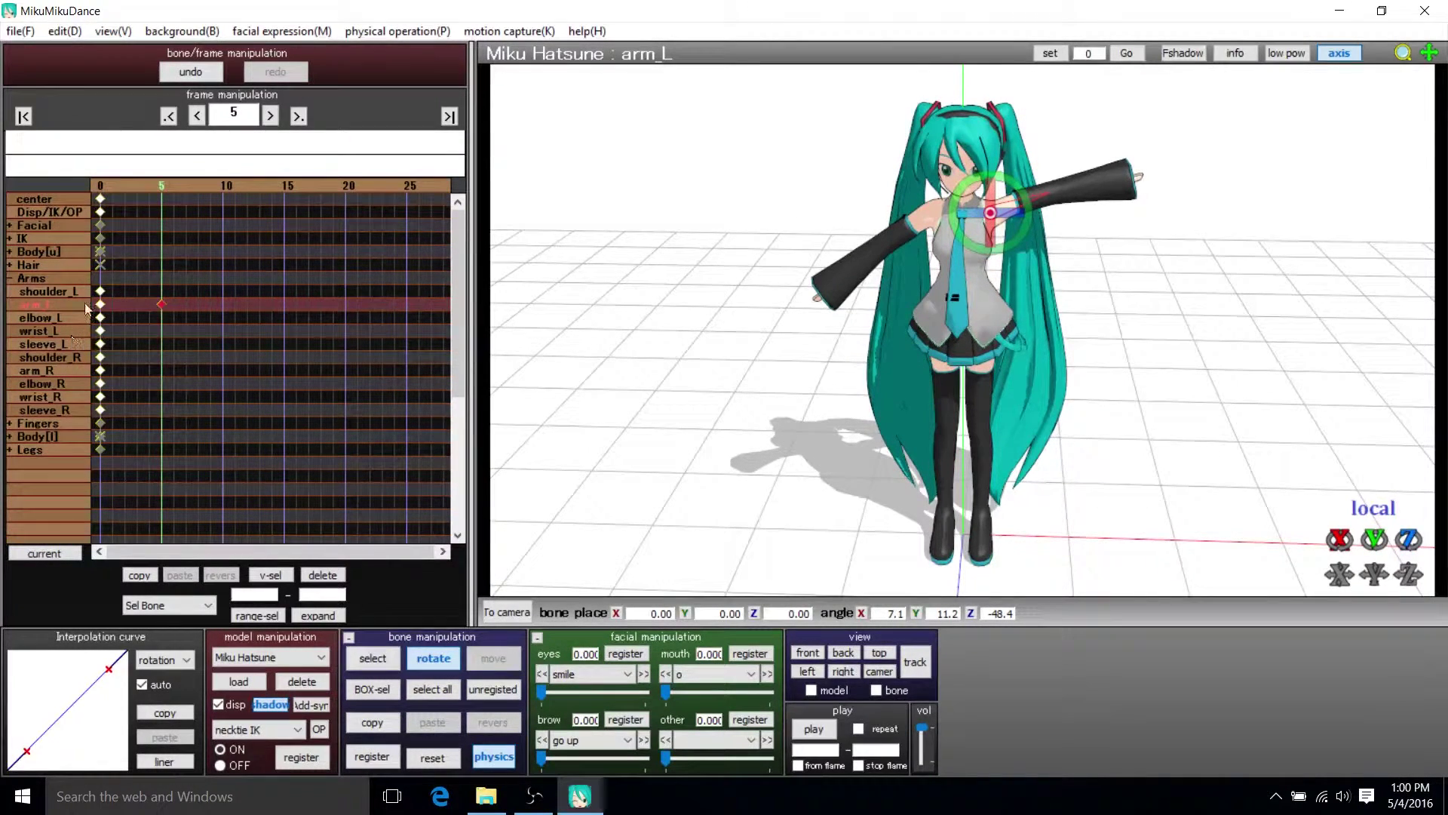
Step: Rotate elbow_L to bend the left forearm upward (-25.8, -34.1, -28.1) and register it
left_click(373, 658)
left_click(1049, 192)
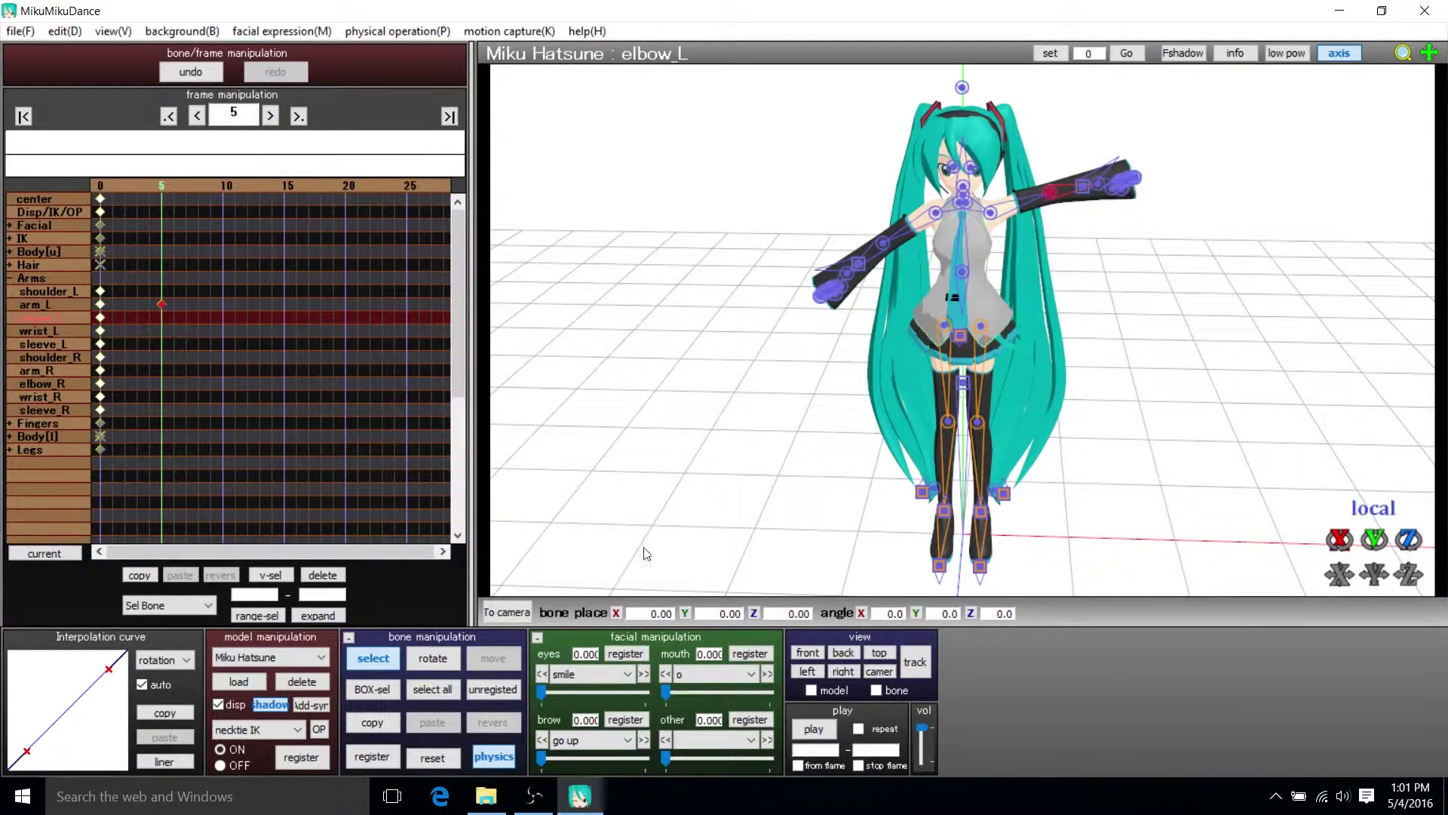
left_click(433, 657)
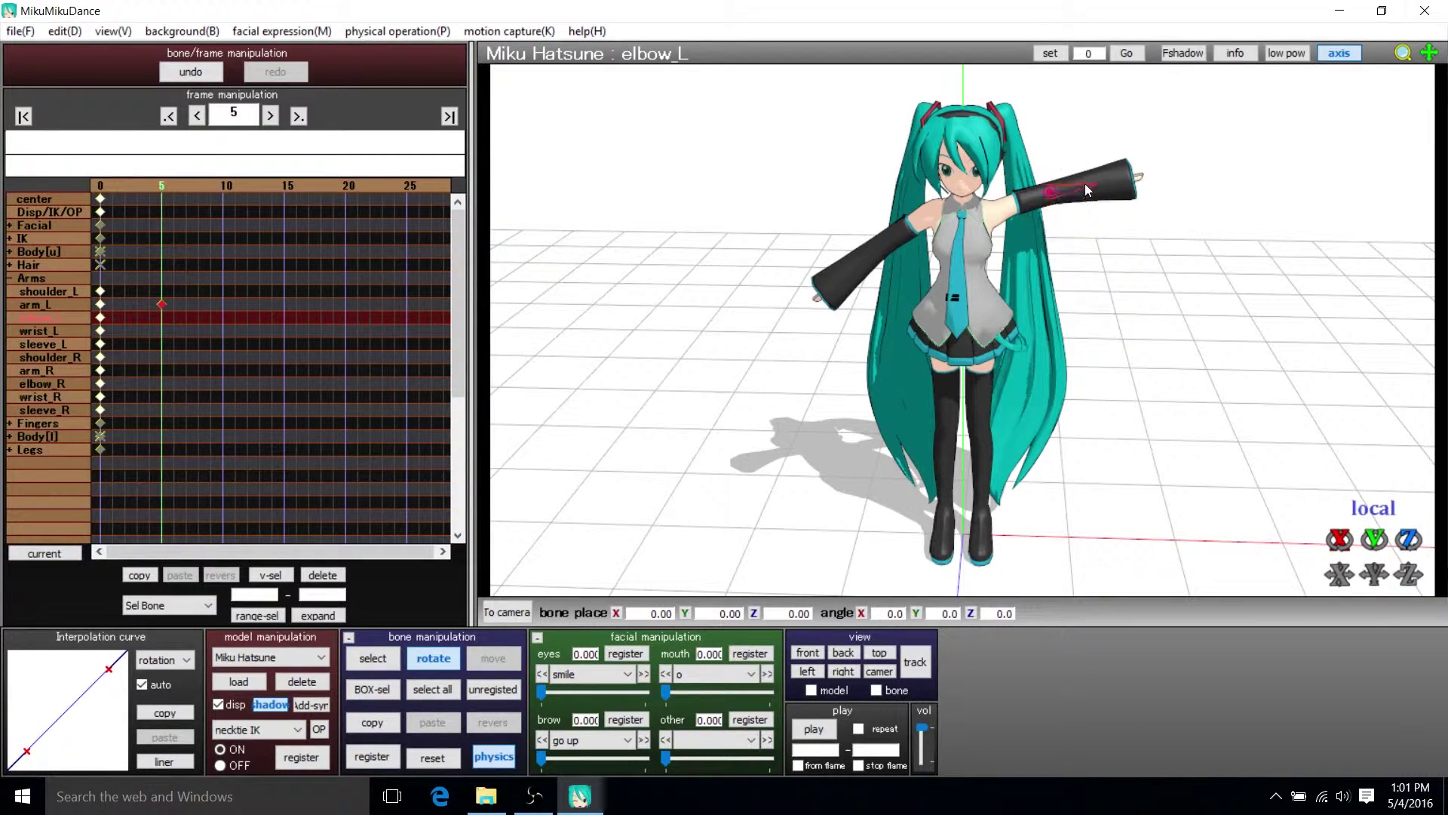
left_click_drag(1086, 189, 1053, 204)
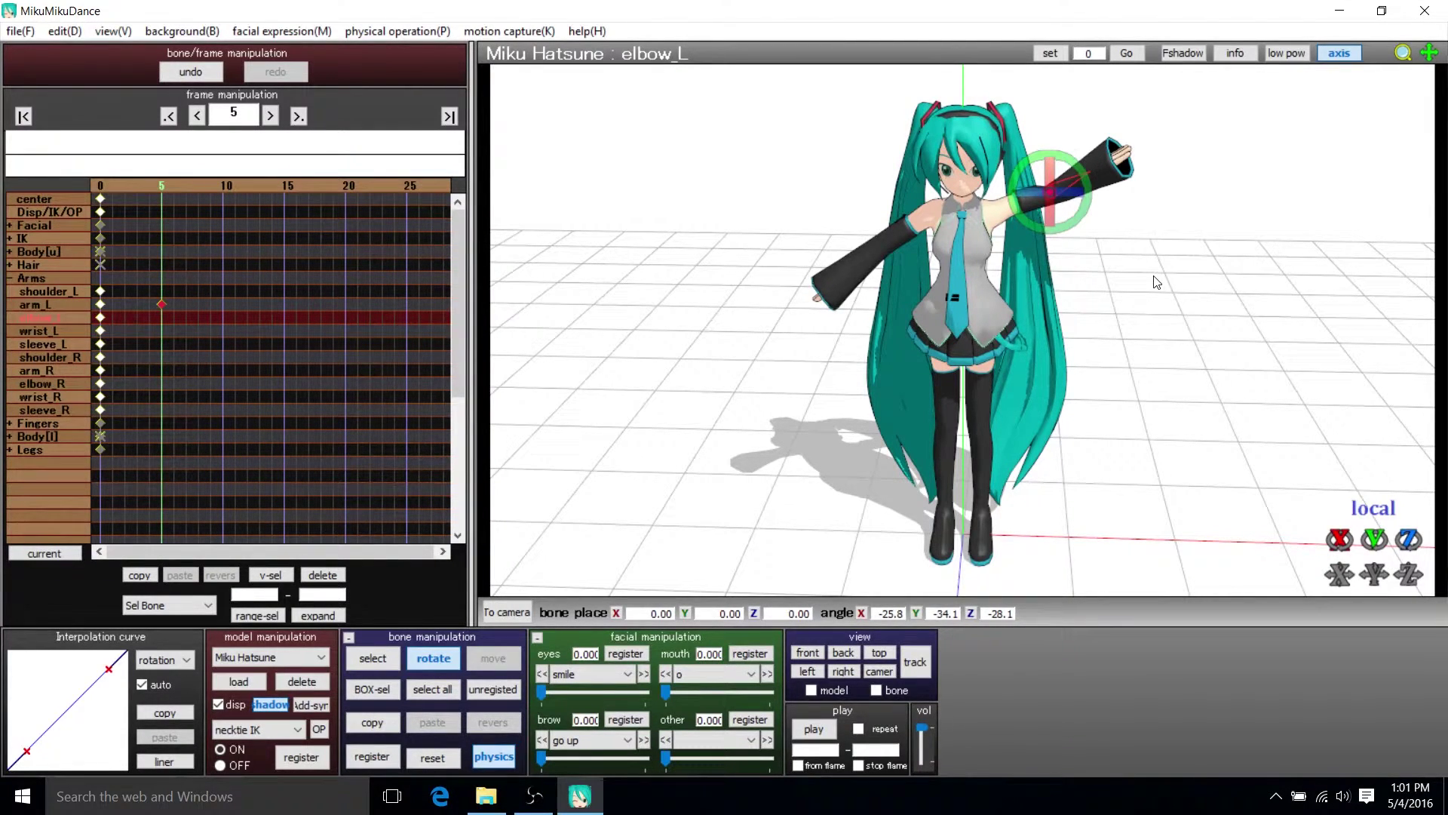
left_click(373, 757)
left_click(105, 186)
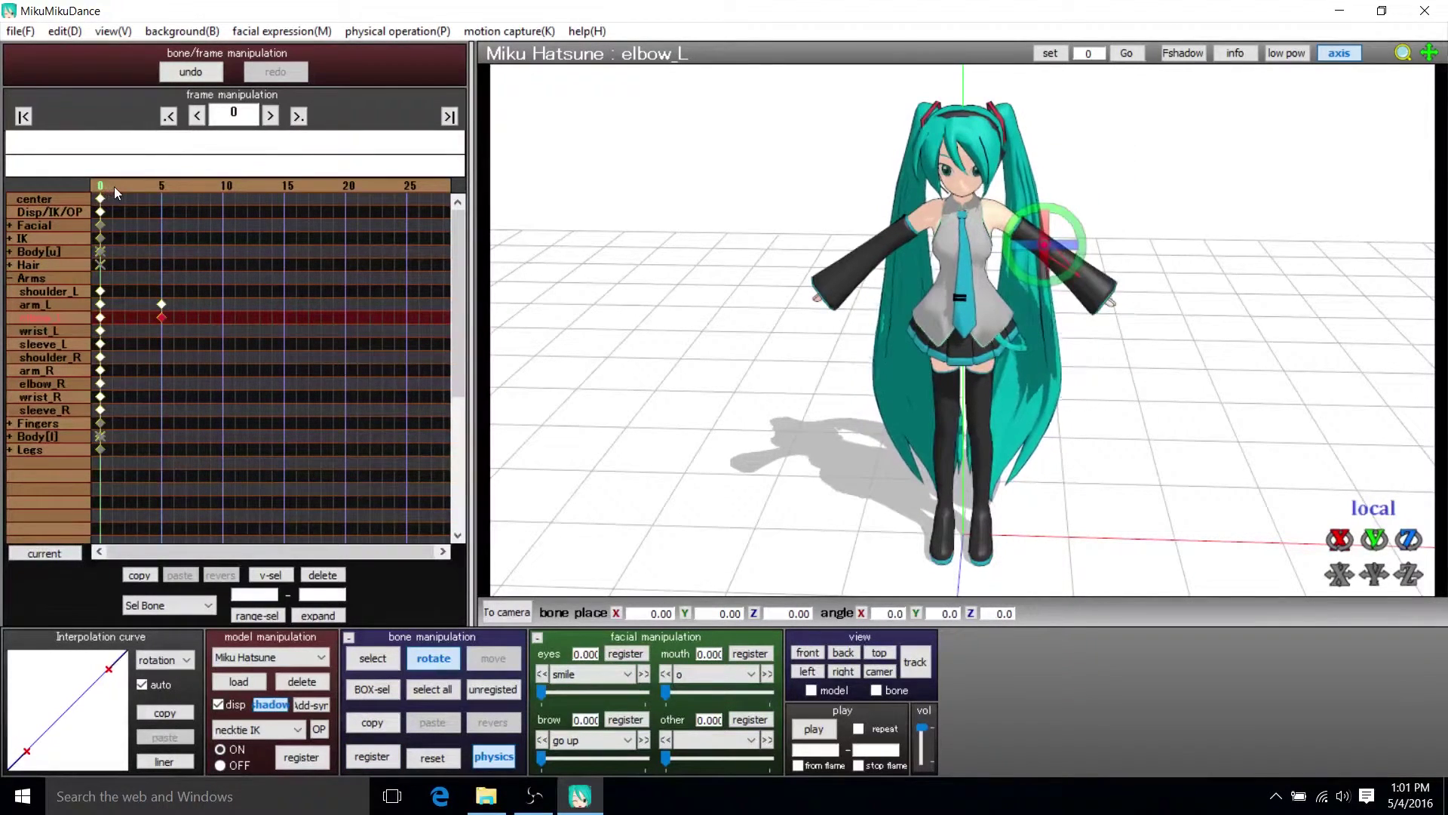
left_click_drag(113, 186, 175, 187)
right_click_drag(799, 301, 1001, 293)
right_click_drag(1124, 278, 1004, 202)
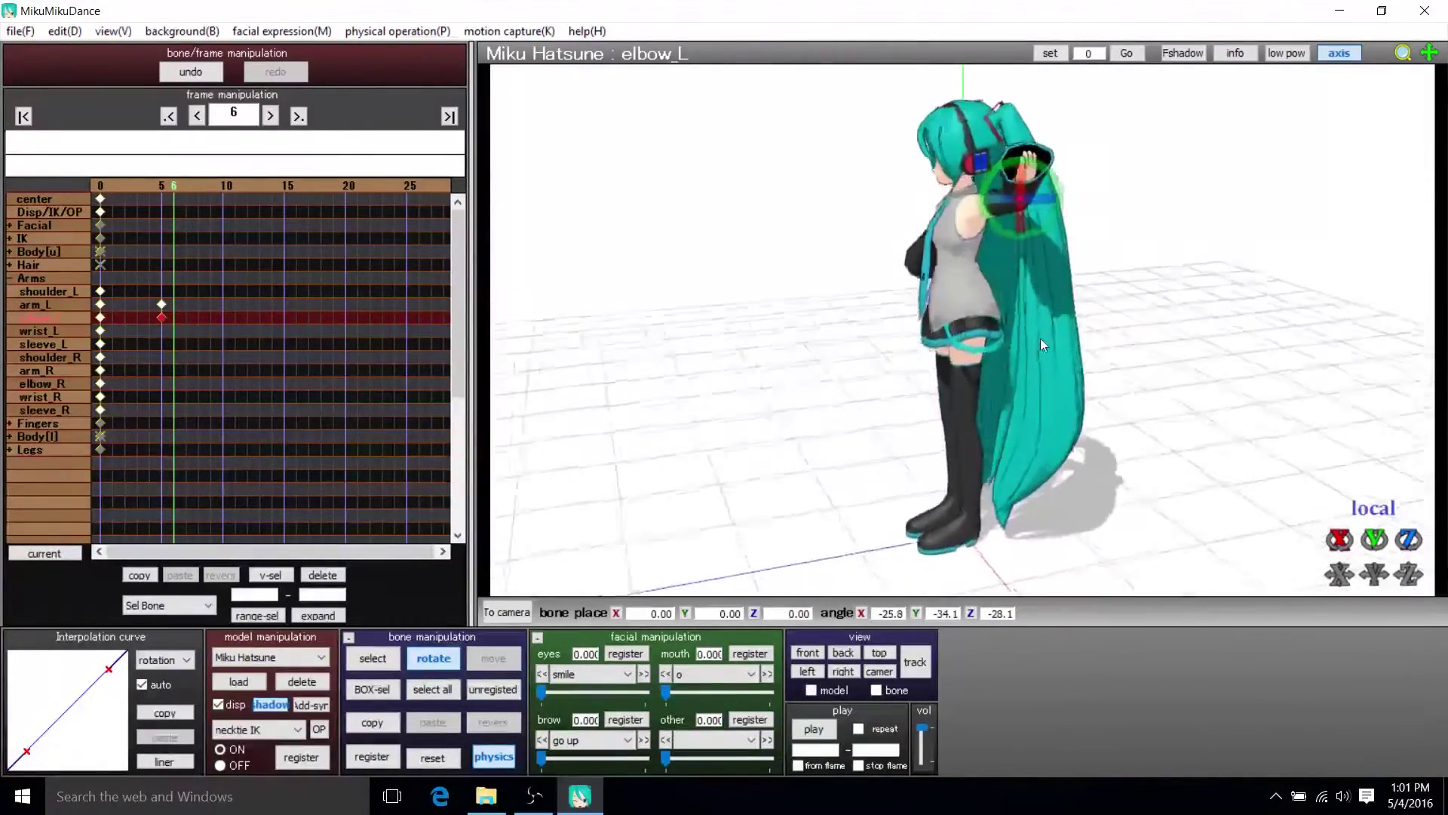